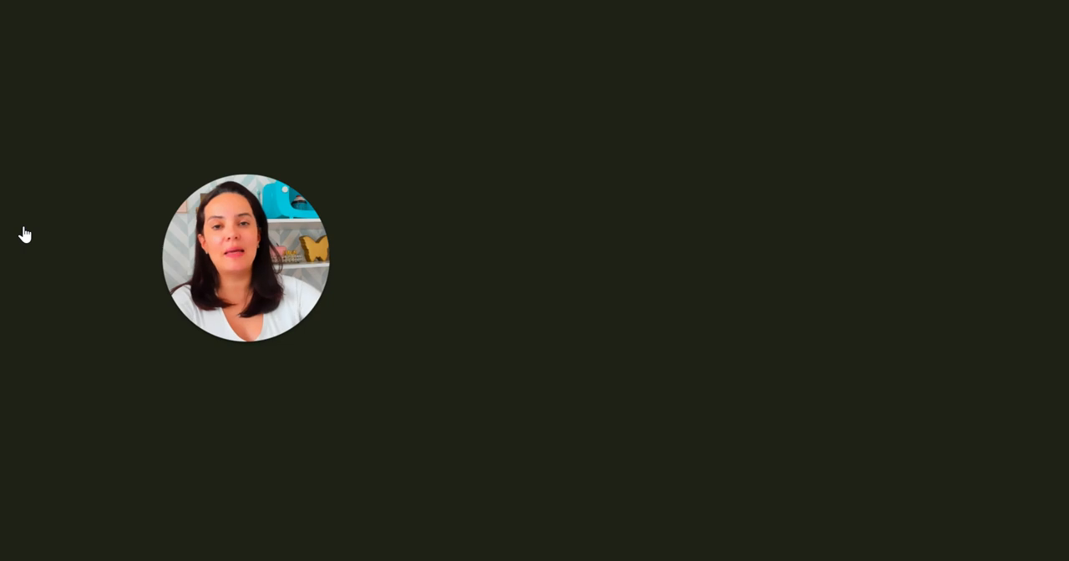
left_click_drag(290, 248, 570, 216)
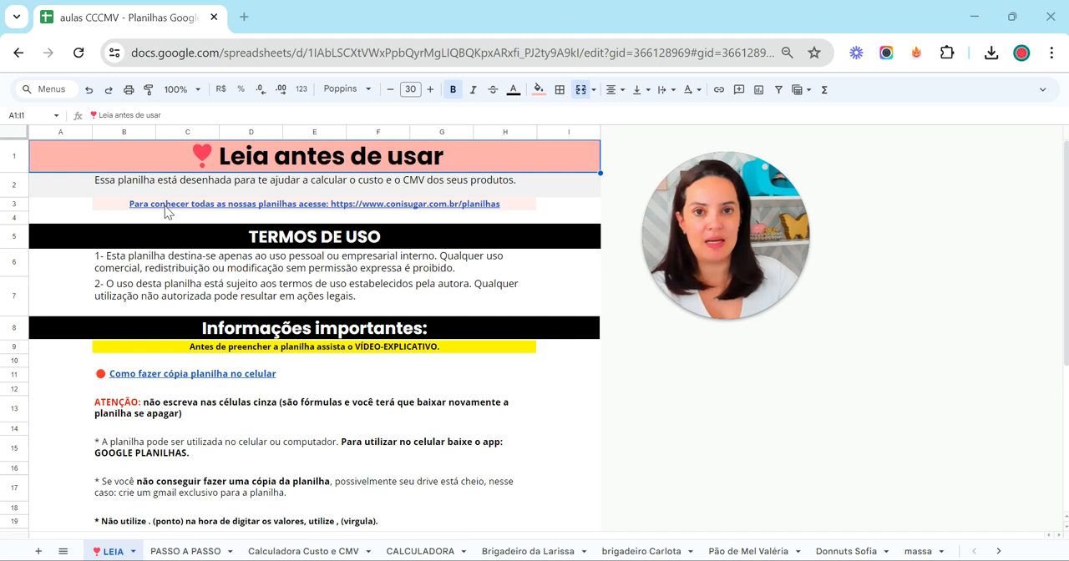
mouse_move(165, 206)
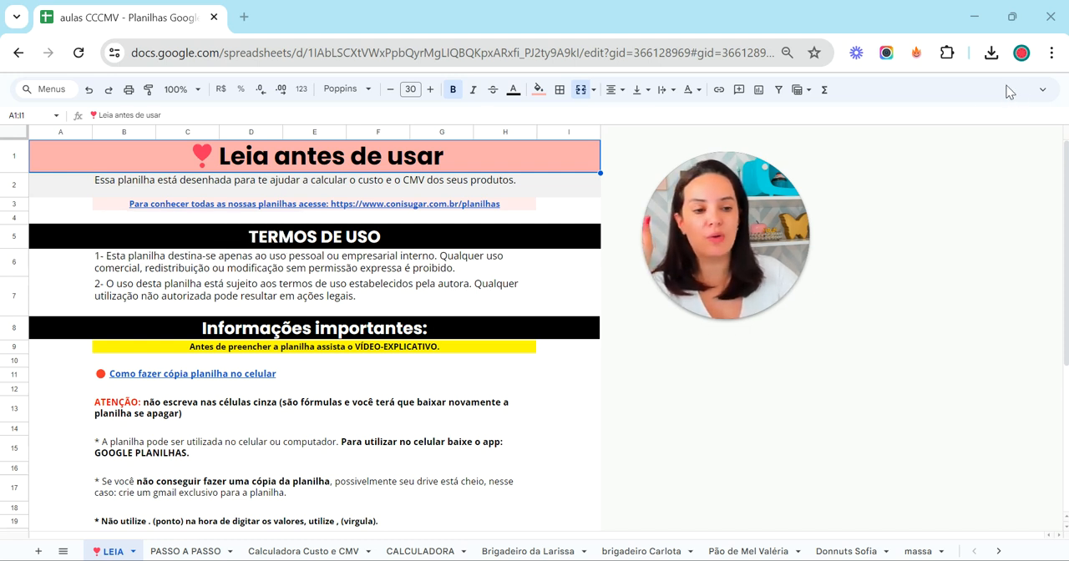
Show the hidden menus, open the dialog for copying the spreadsheet and cancel it without making a copy
left_click(1043, 90)
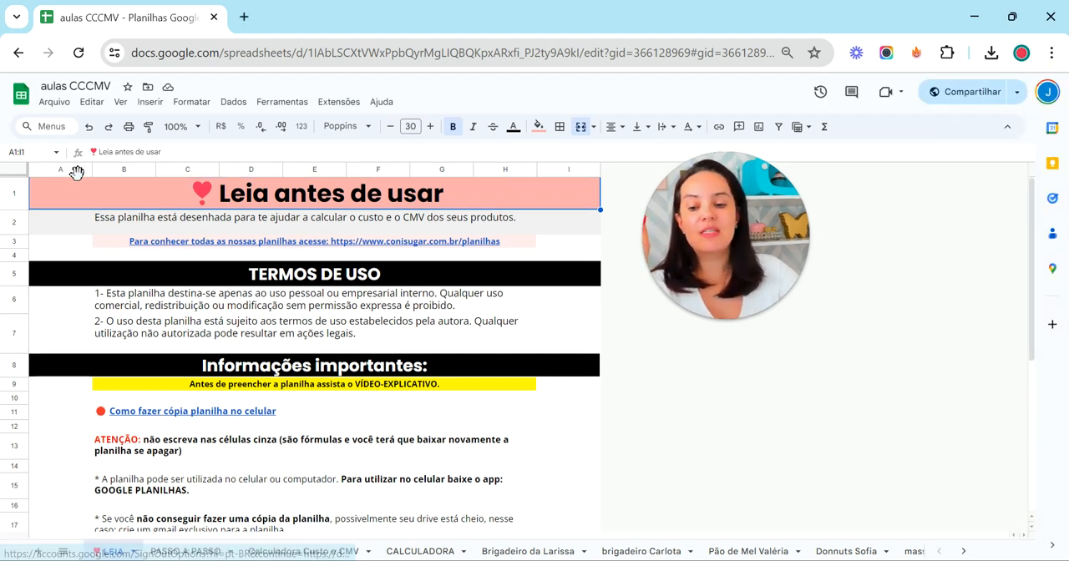
left_click(67, 105)
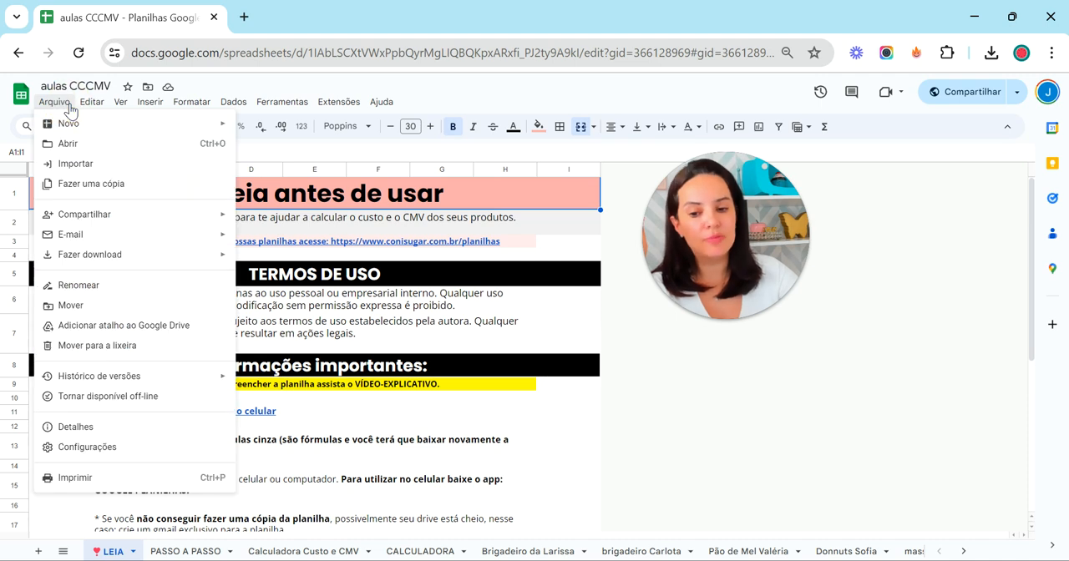
left_click(92, 102)
left_click(52, 105)
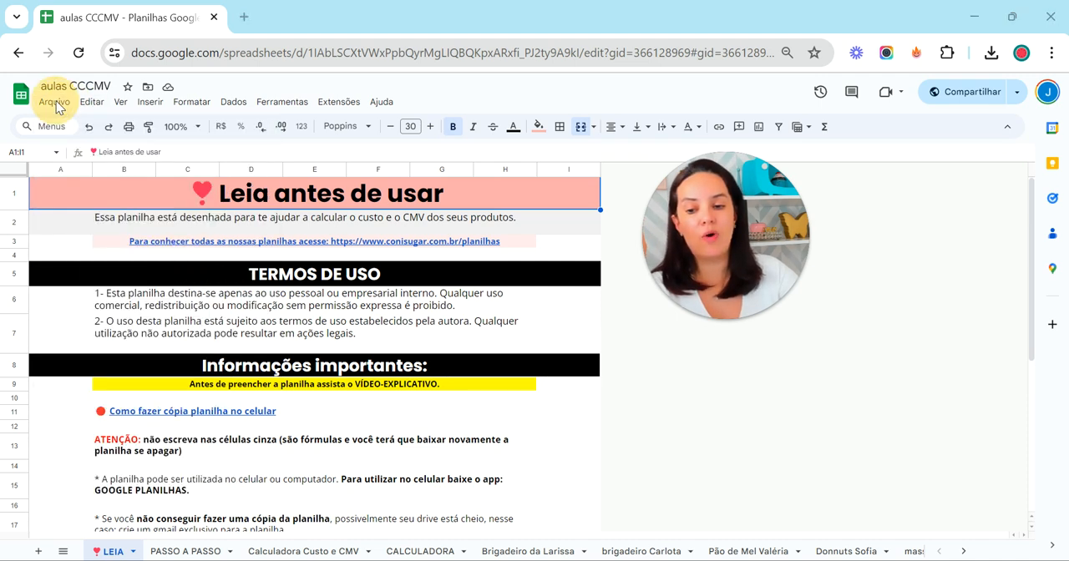
left_click_drag(43, 175, 931, 182)
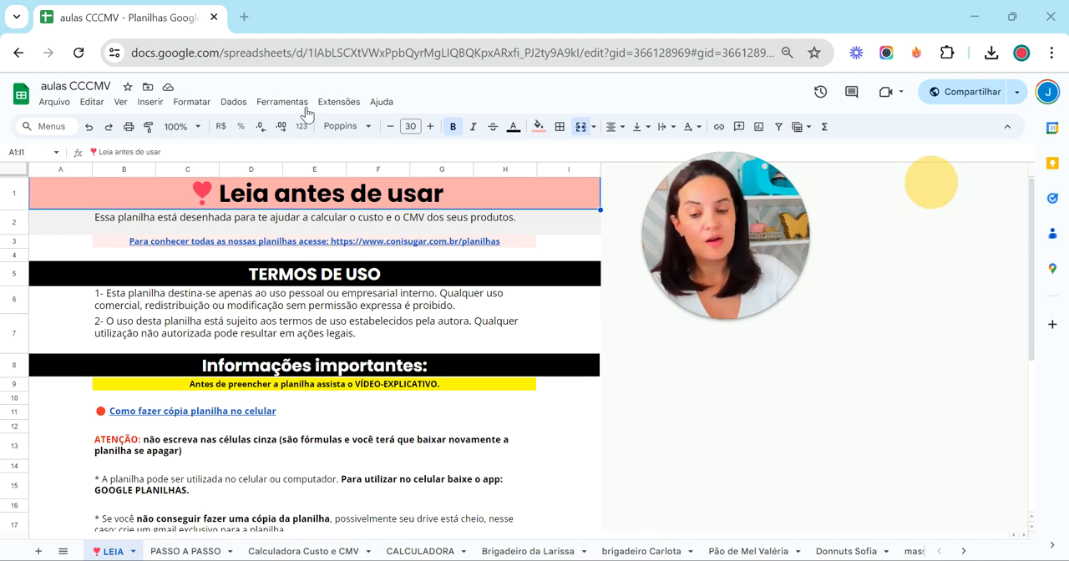
left_click(54, 104)
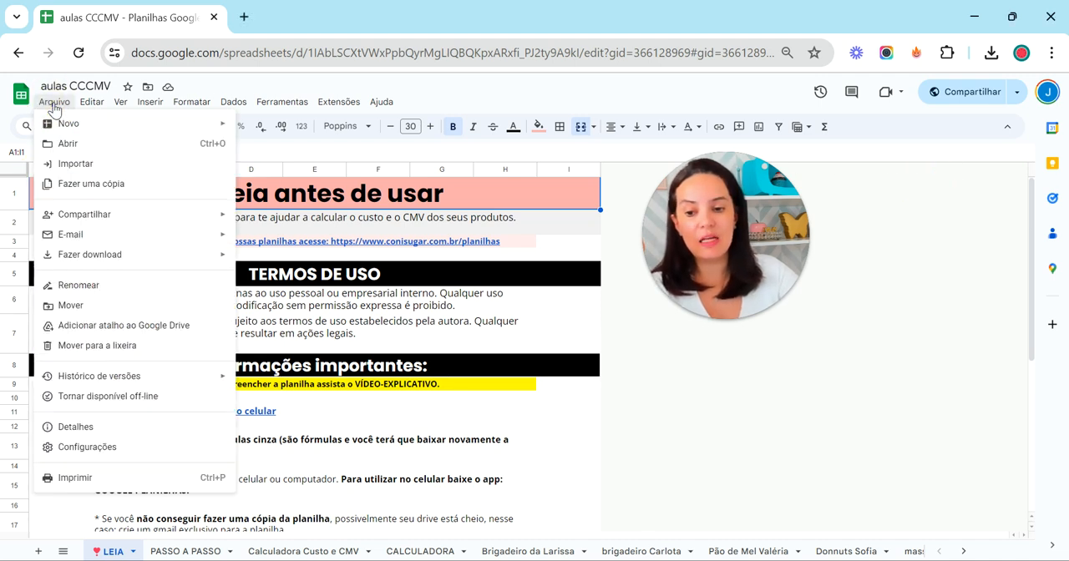
left_click(84, 185)
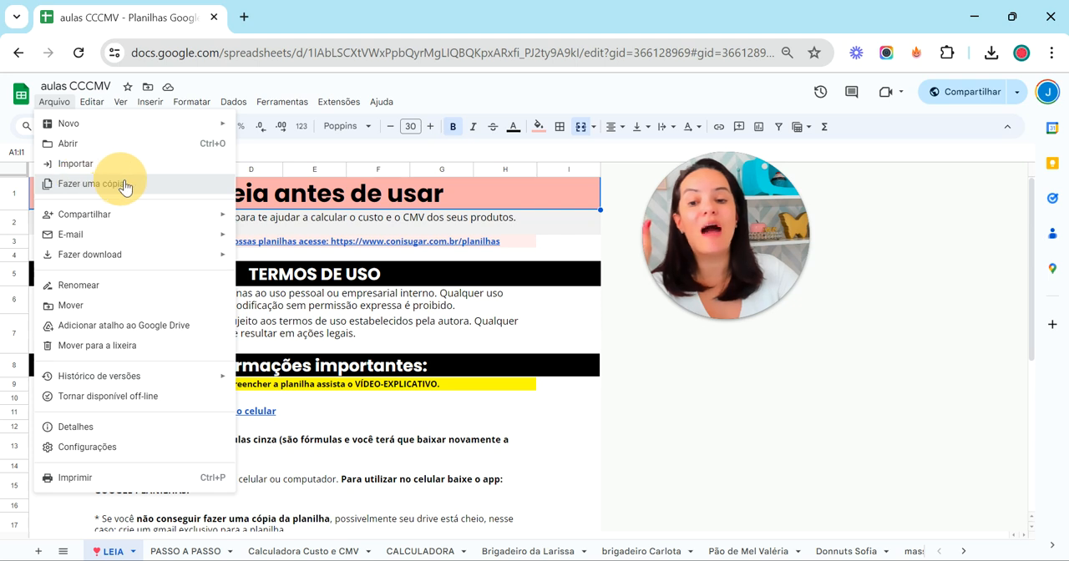
left_click(53, 184)
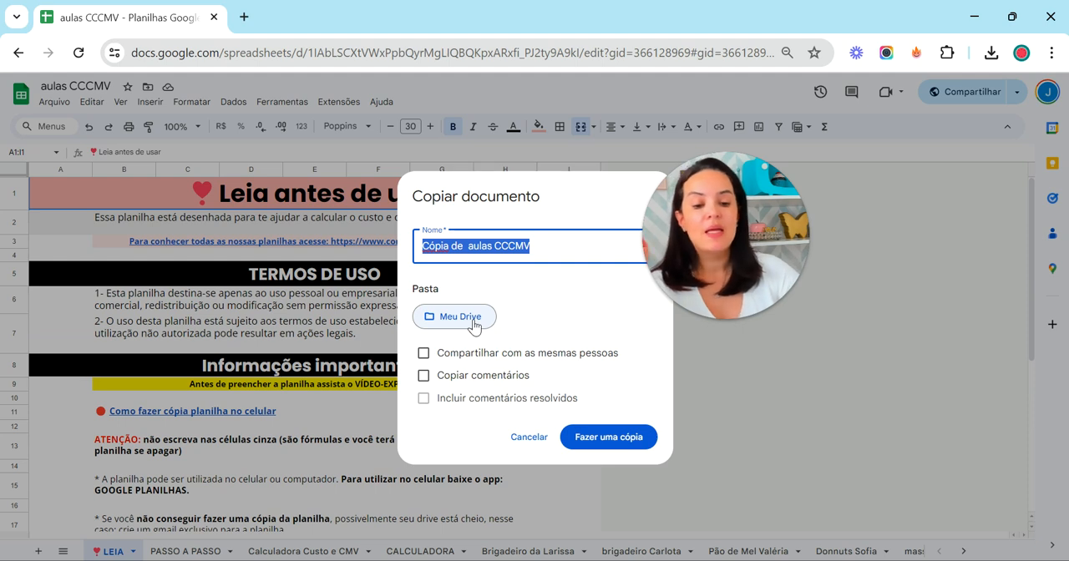
left_click(529, 437)
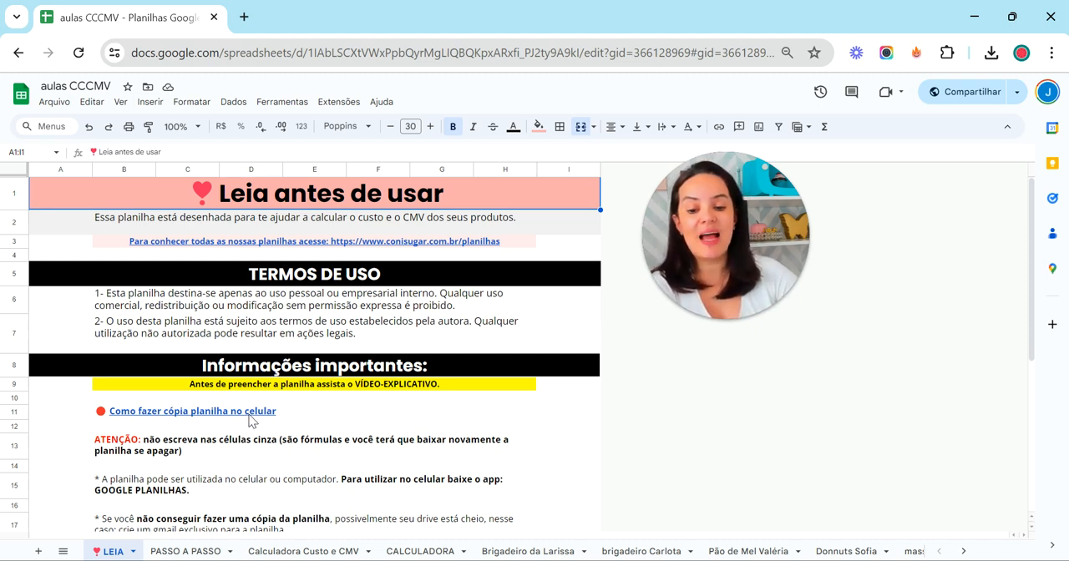
Examine the phone-copy video link and the usage notes under "Informações importantes" on the LEIA sheet
mouse_move(247, 418)
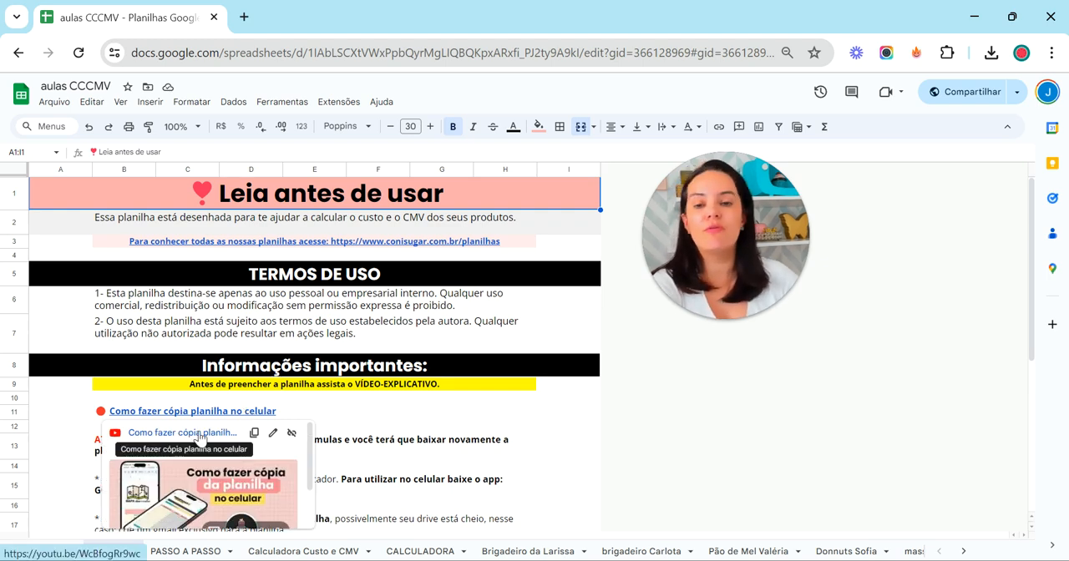
scroll(201, 436, "down", 3)
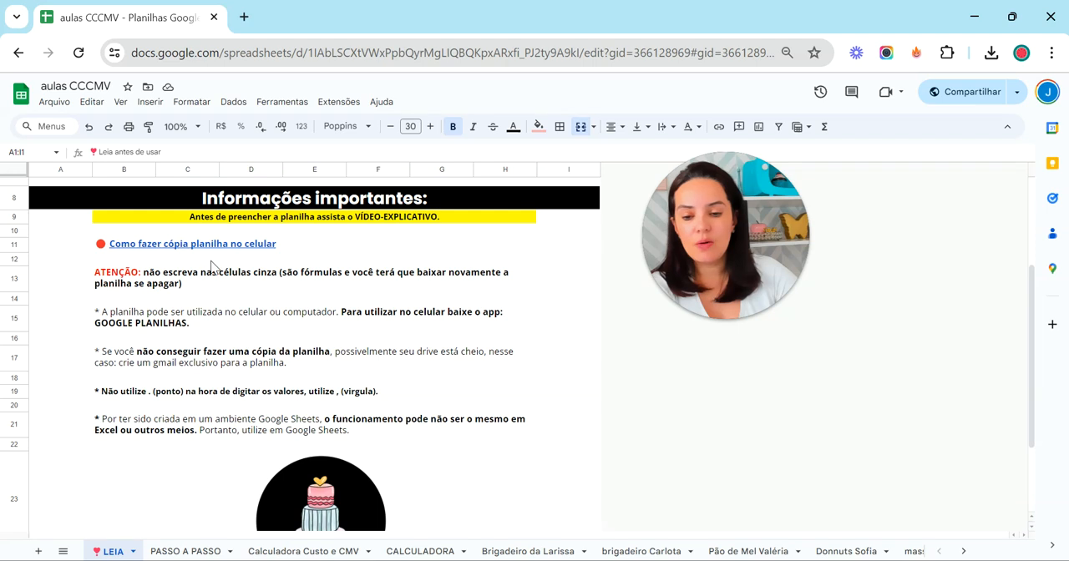
mouse_move(213, 248)
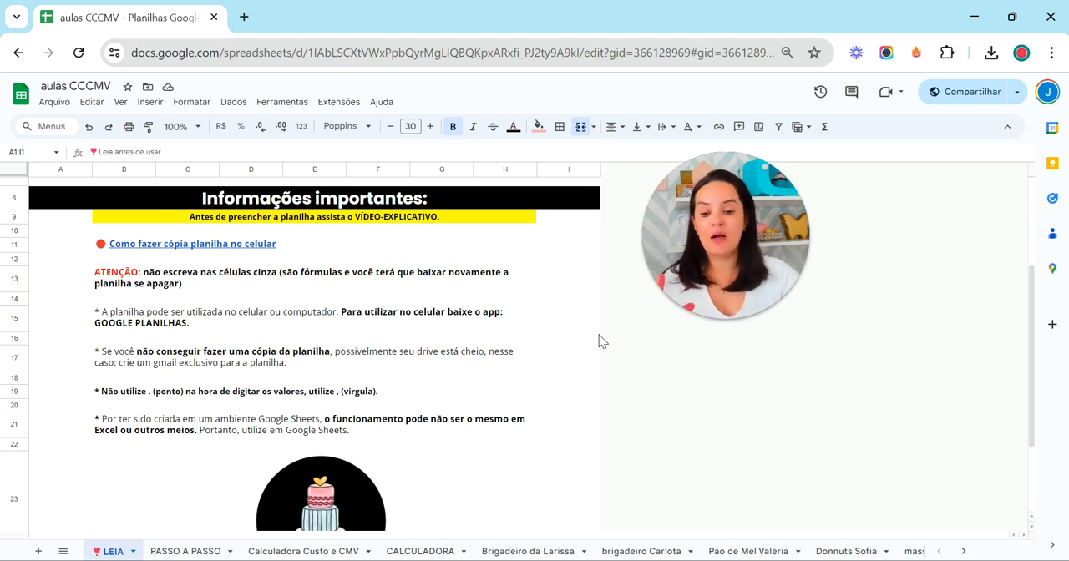
Set the Custo to R$ 10 on the Calculadora Custo e CMV sheet
left_click(302, 553)
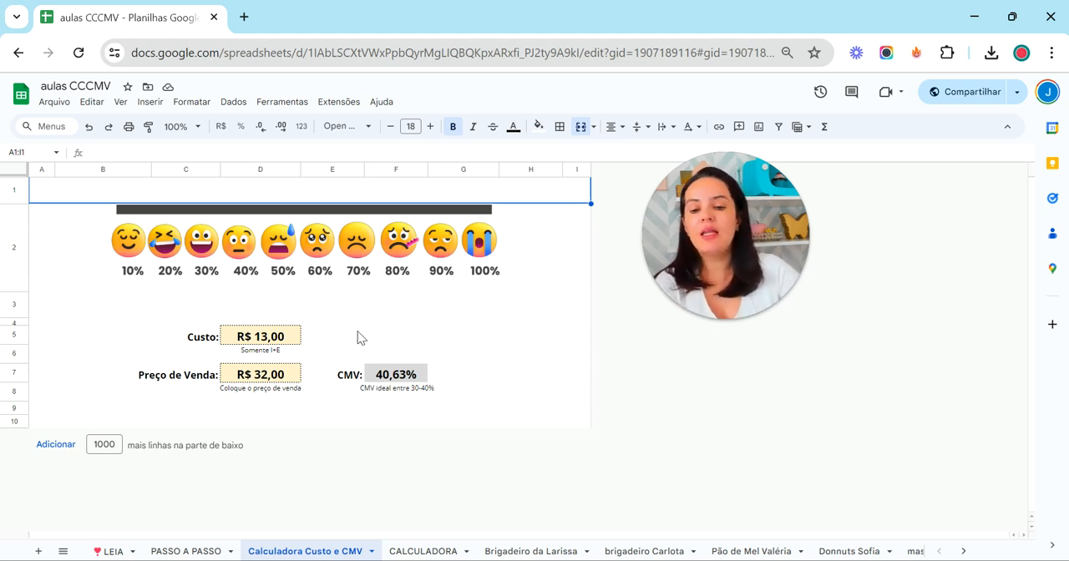
left_click(289, 338)
type("10")
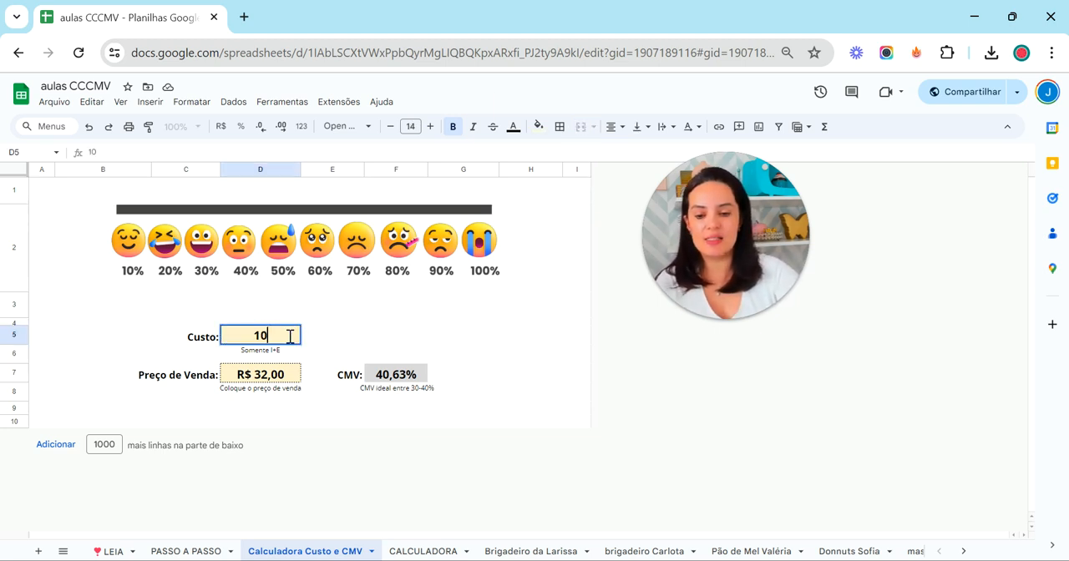
left_click(366, 332)
Set the Preço de Venda to R$ 15 in the simple cost and CMV calculator
left_click(276, 381)
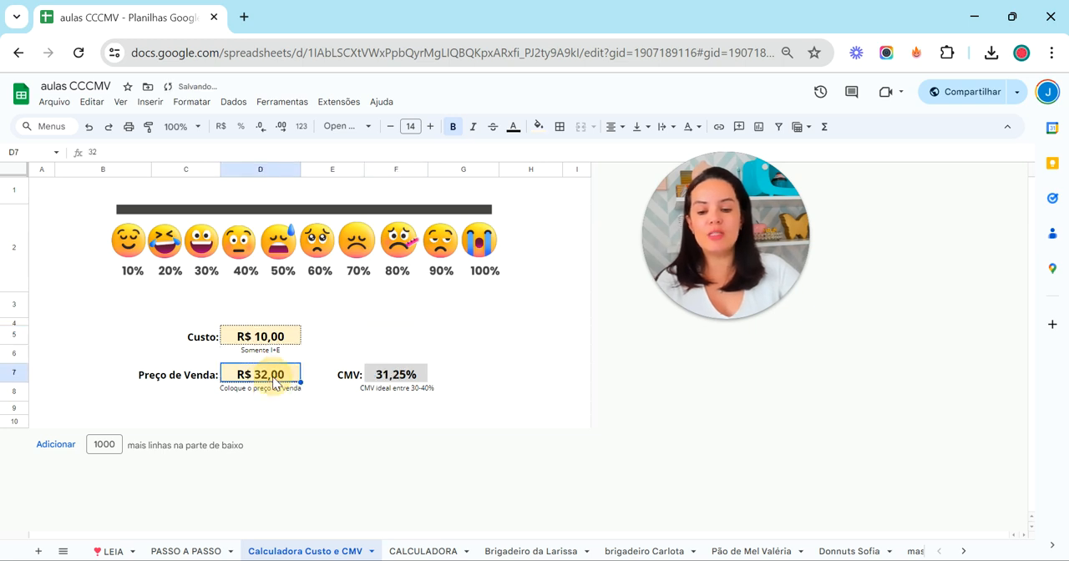
type("15")
key("Return")
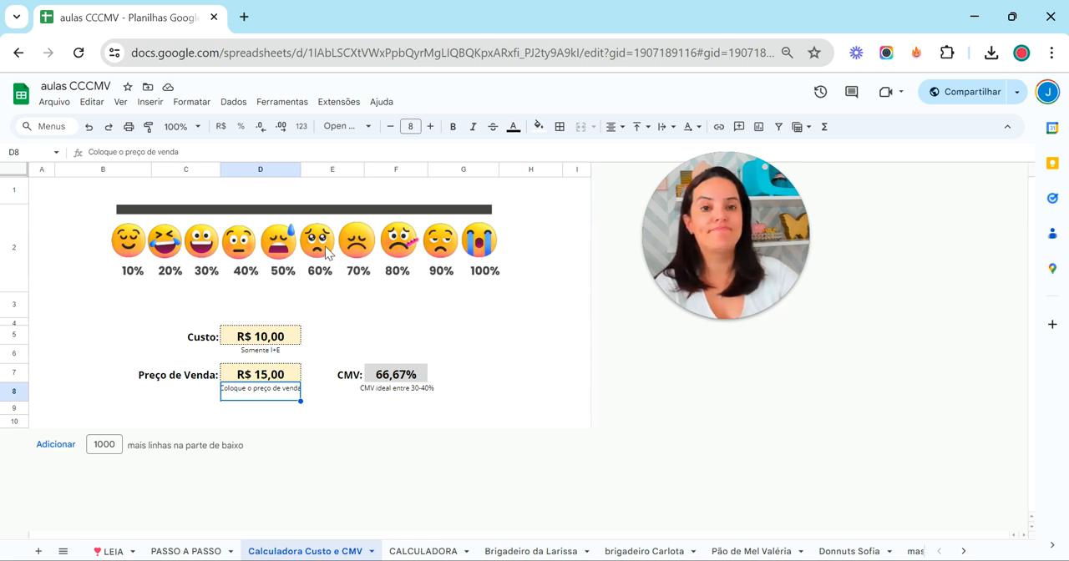
Change the Preço de Venda to R$ 33 in the simple cost and CMV calculator
left_click(282, 376)
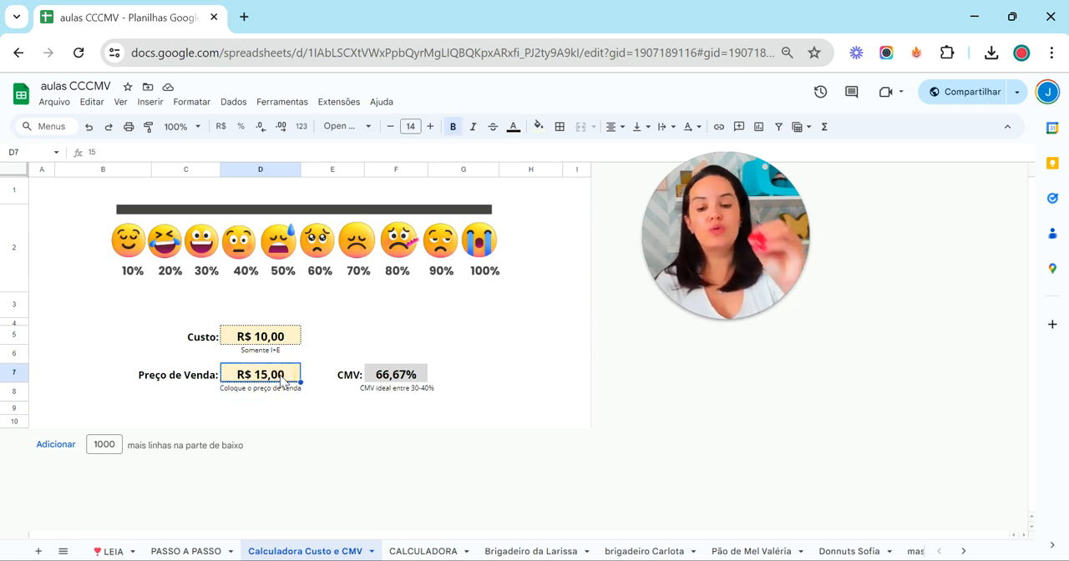
type("33")
key("Return")
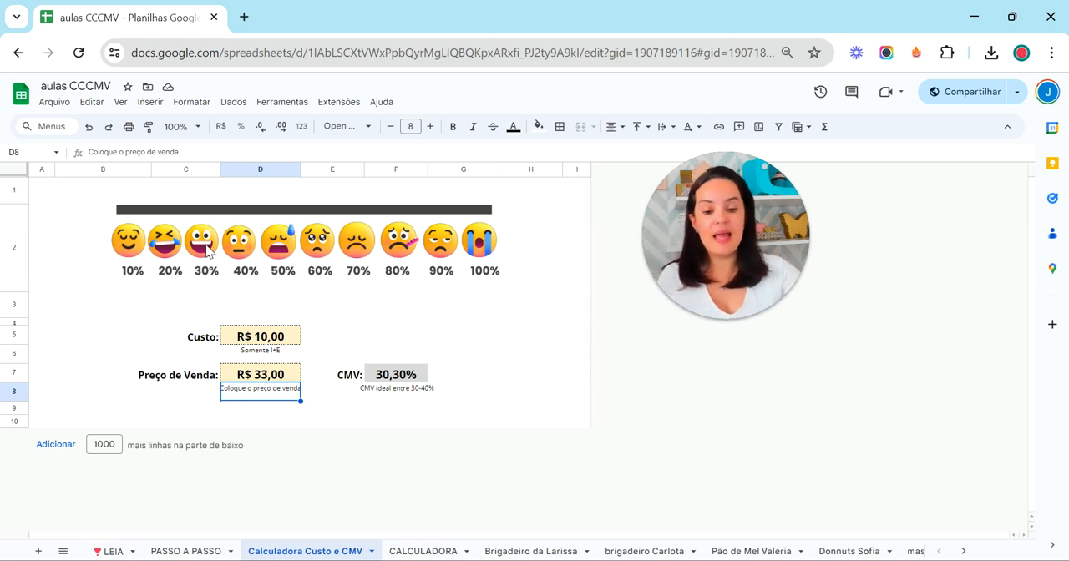
View the blank CALCULADORA sheet and read the two cost-calculation stages on the PASSO A PASSO sheet
left_click(431, 552)
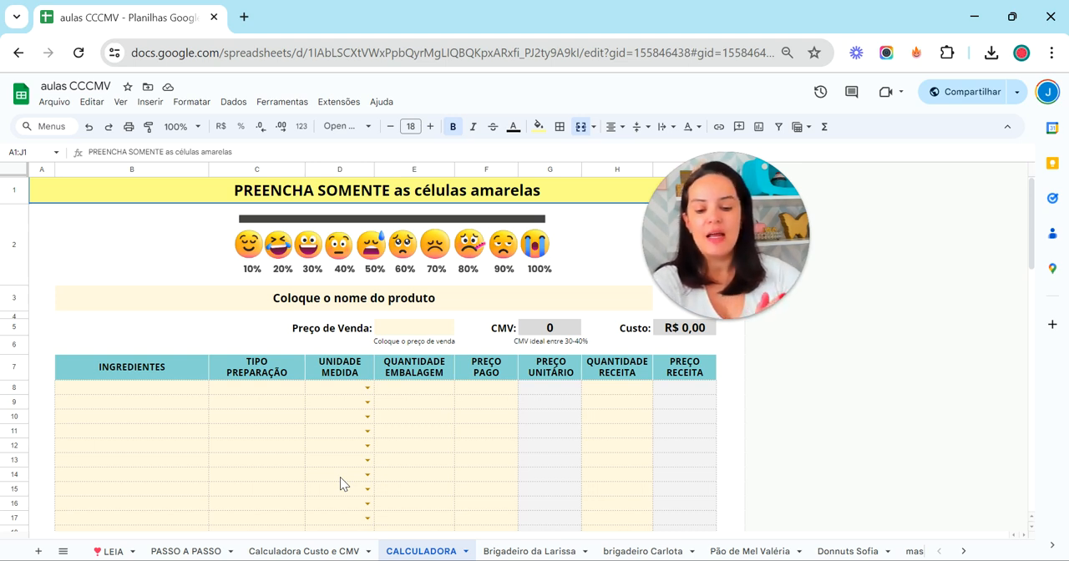
left_click(181, 553)
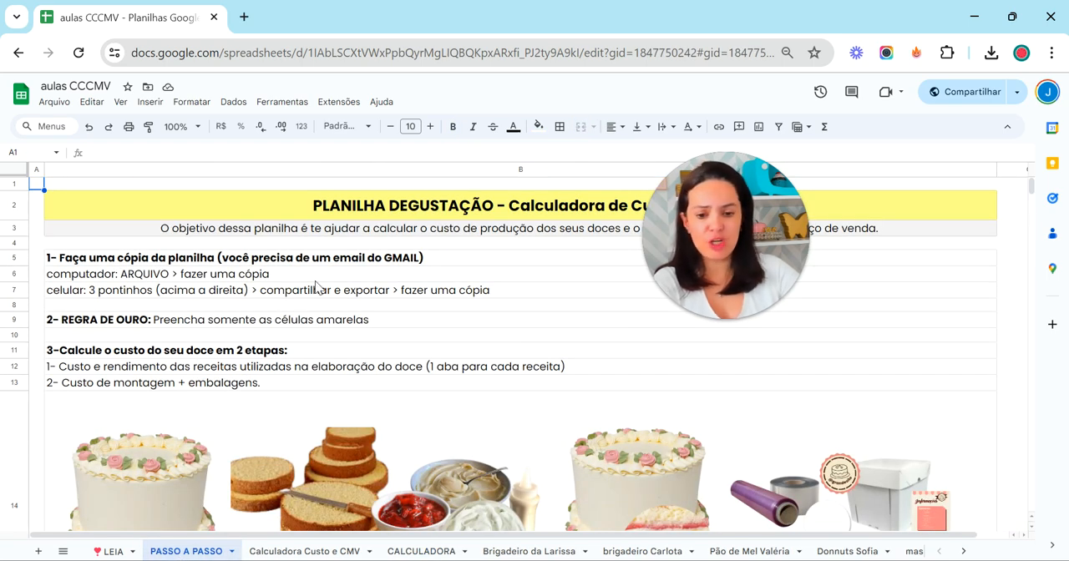
scroll(384, 277, "down", 2)
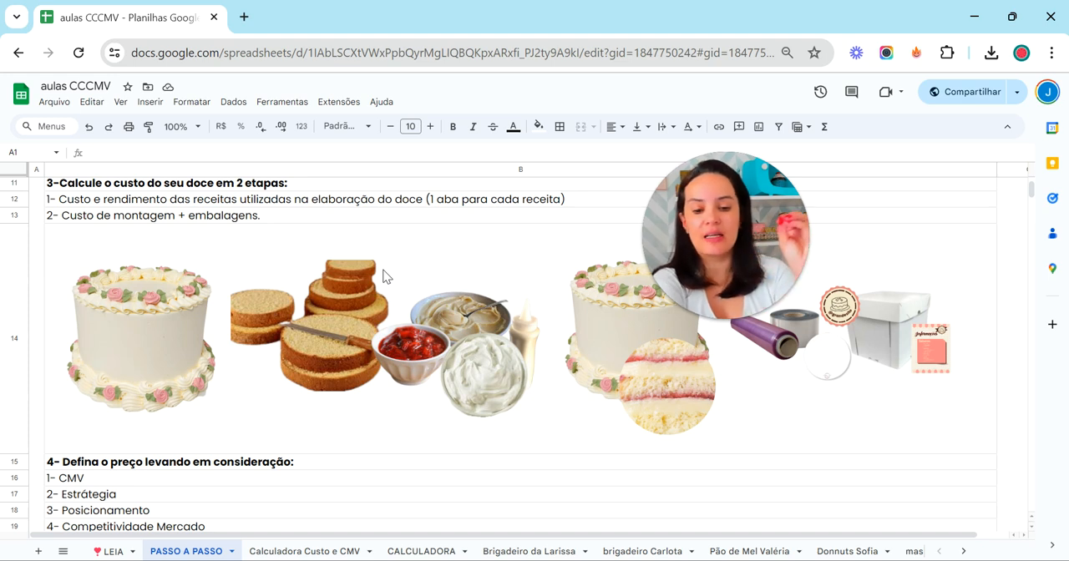
left_click_drag(730, 231, 721, 132)
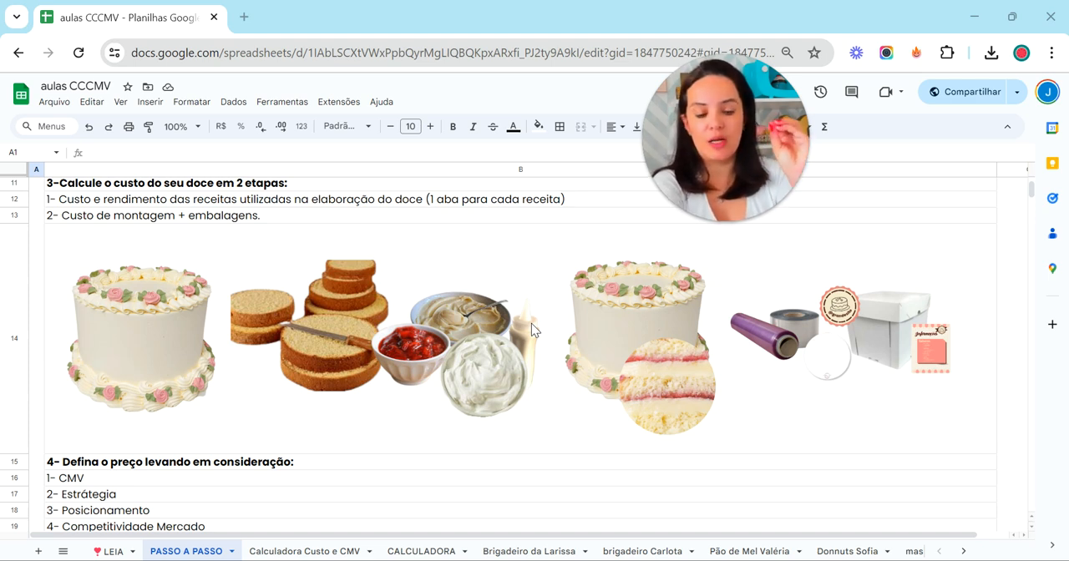
Look through the recipe sheets massa, brigadeiro de ninho, Geléia de morango, calda de leite condensado and Chantininho, and return to PASSO A PASSO
left_click(965, 555)
left_click(111, 556)
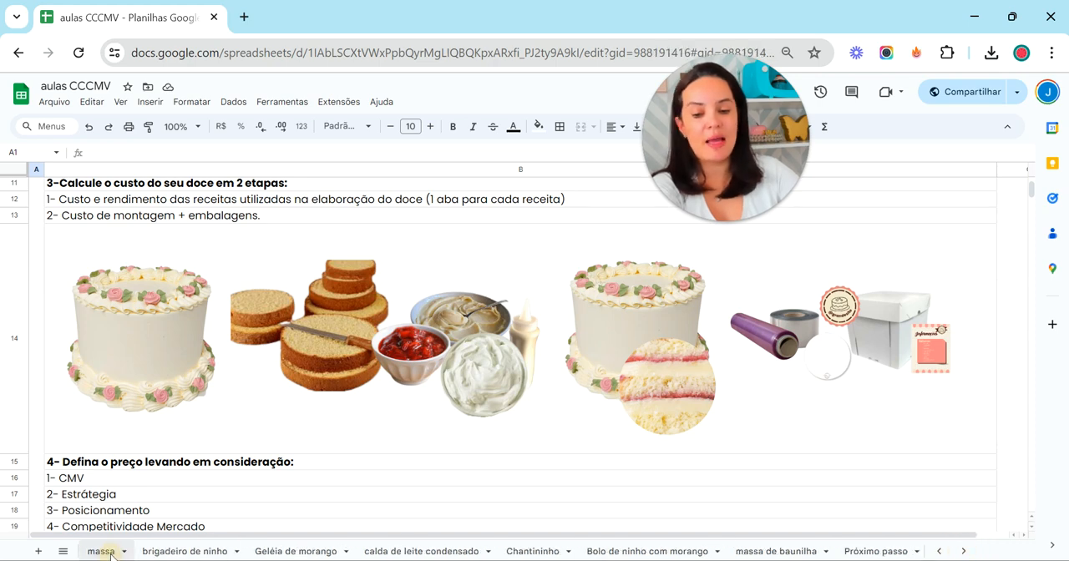
left_click(177, 552)
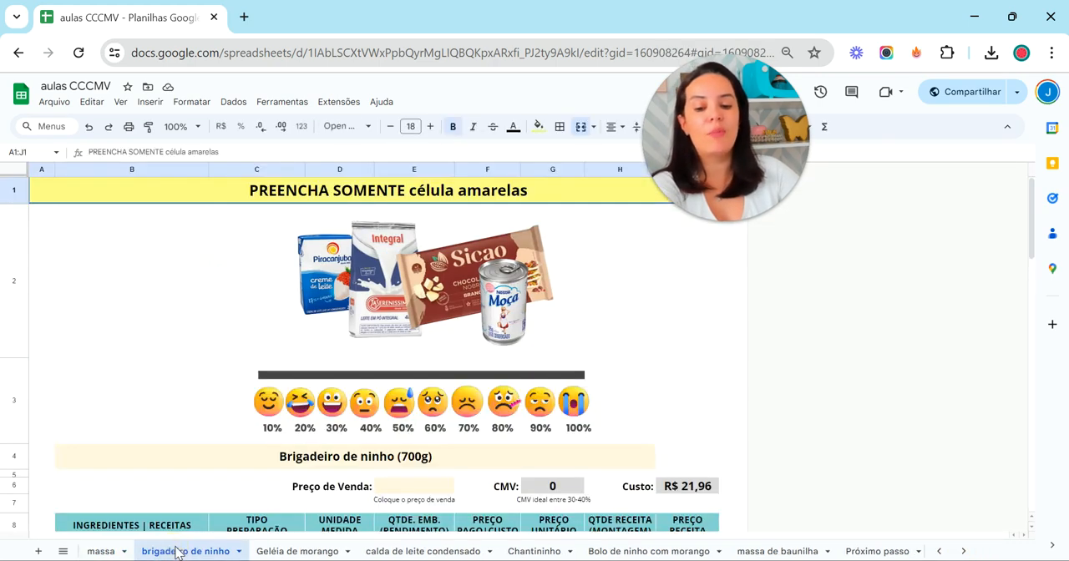
left_click(301, 552)
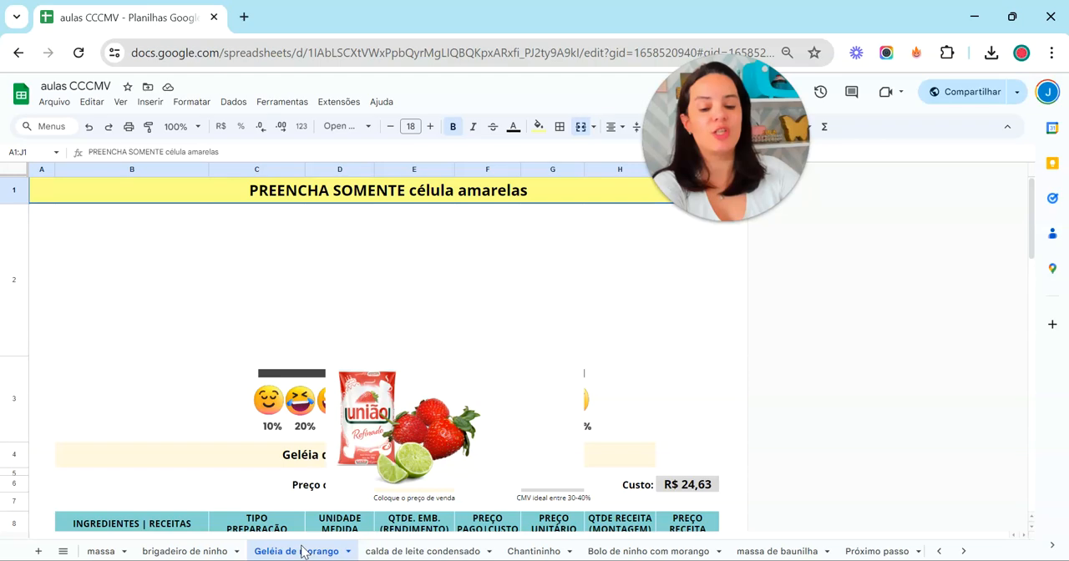
left_click(385, 553)
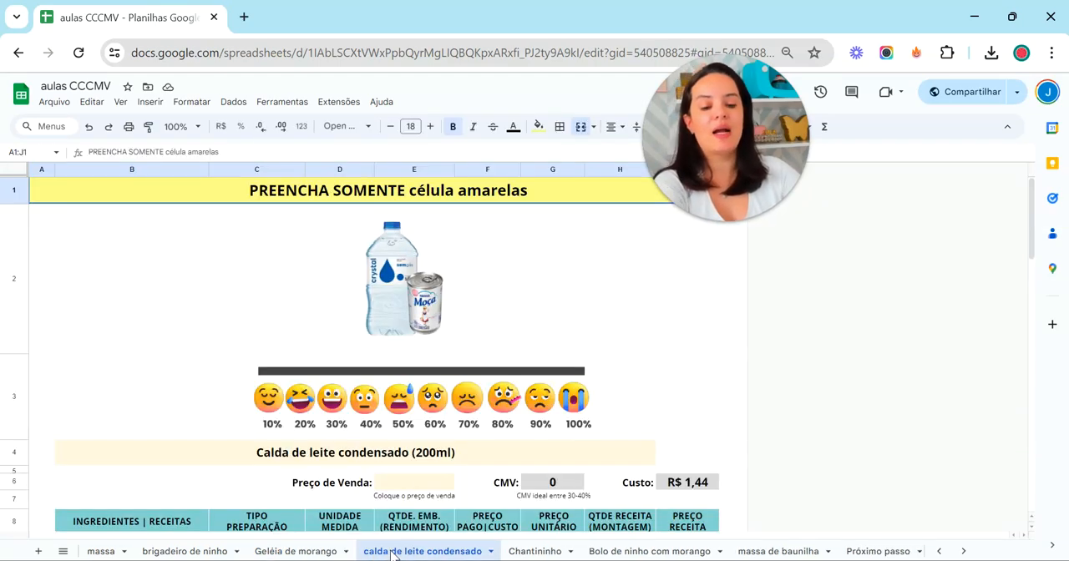
left_click(542, 553)
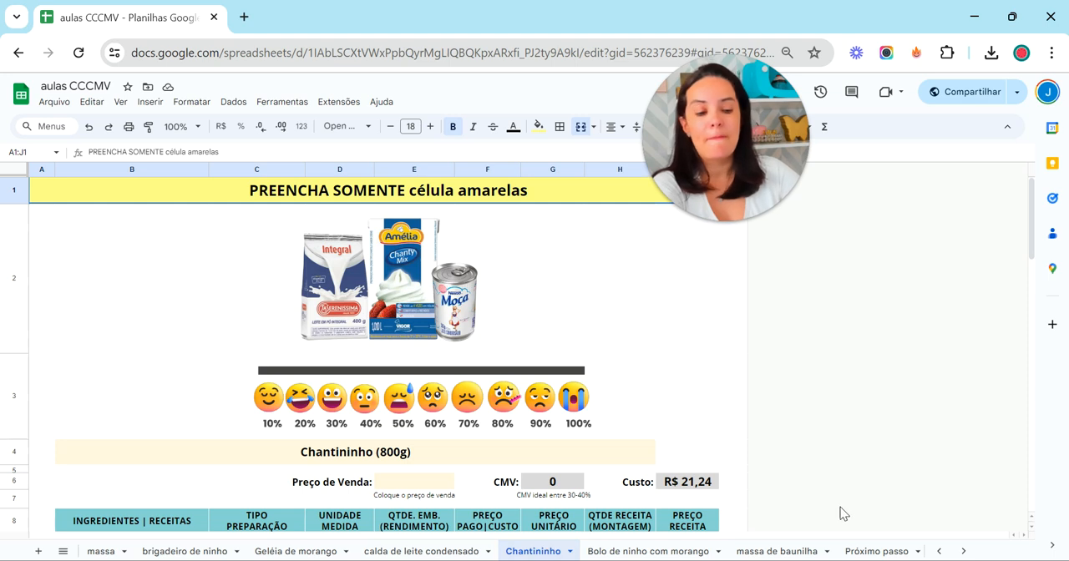
left_click(939, 551)
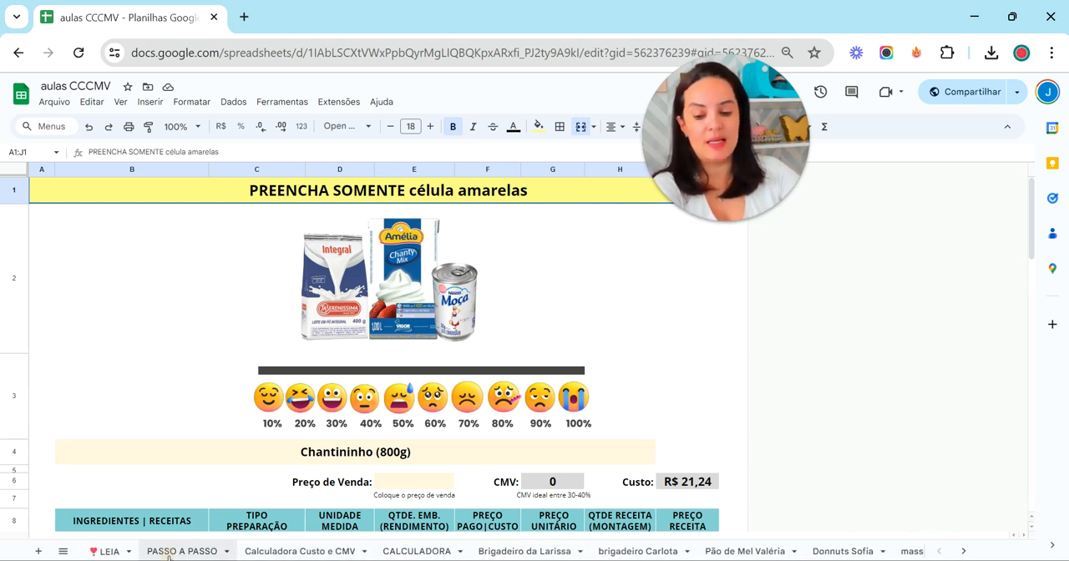
left_click(179, 551)
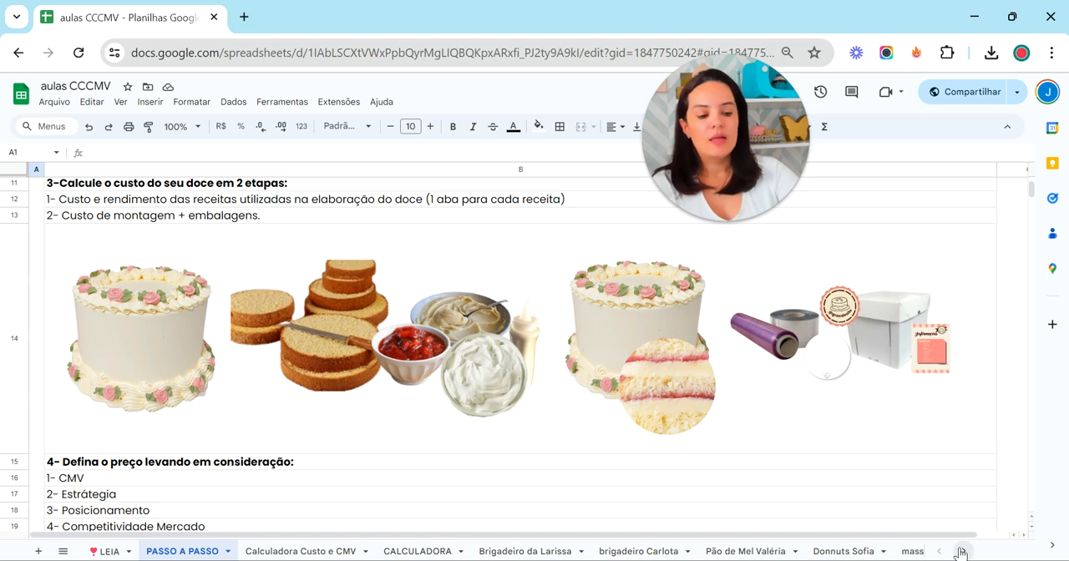
Duplicate the blank CALCULADORA sheet to get a calculator for a new recipe
left_click(408, 552)
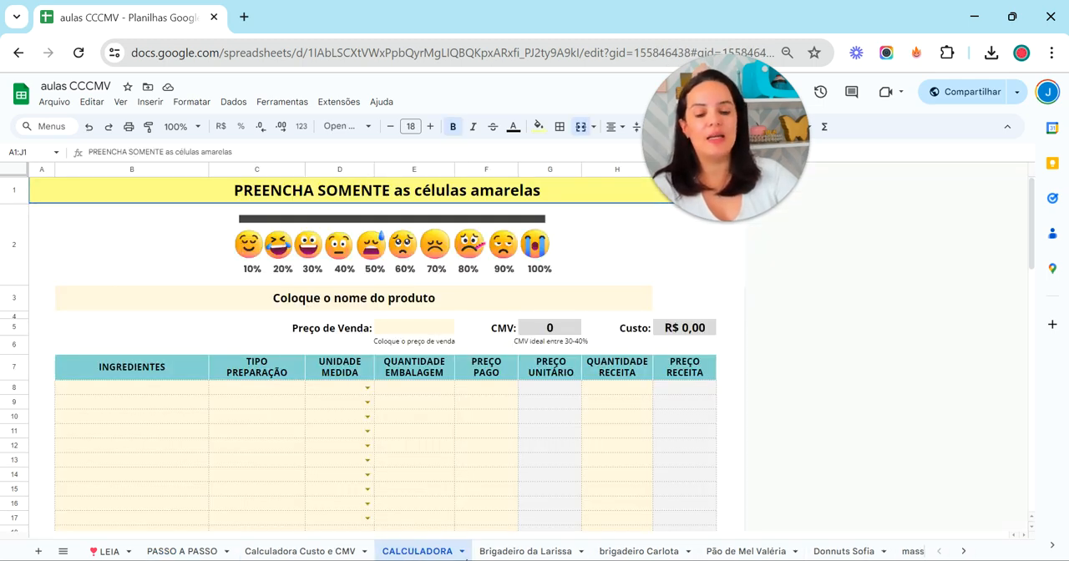
left_click(462, 552)
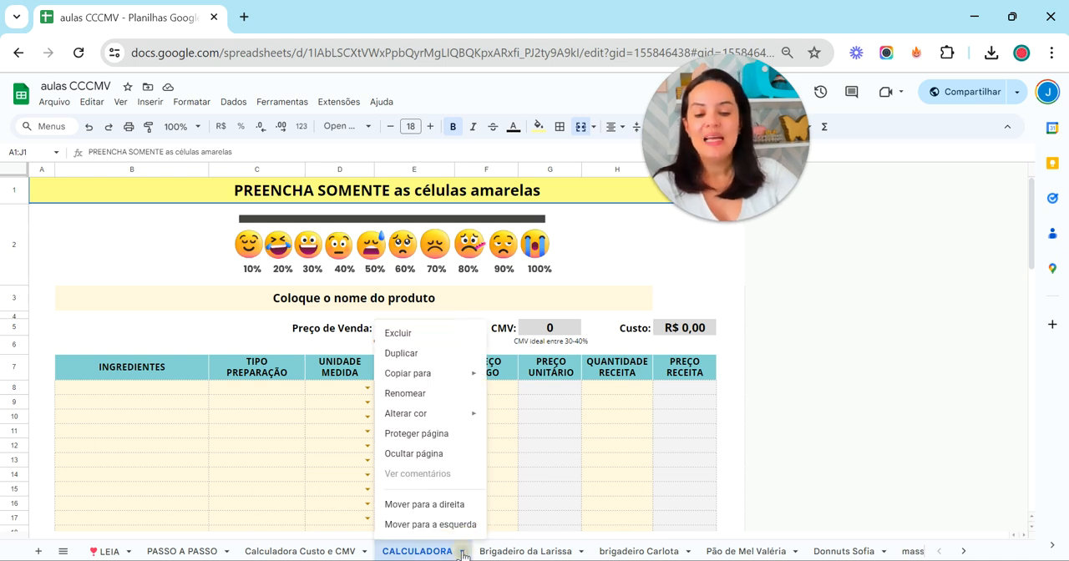
left_click(449, 355)
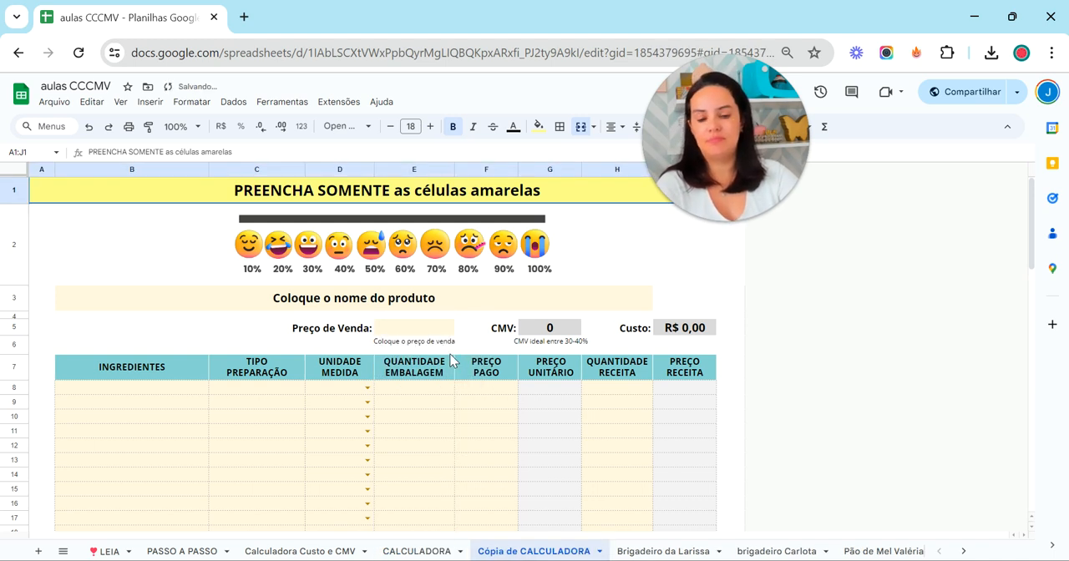
Try to rename the duplicated calculator sheet as massa de baunilha
double_click(543, 552)
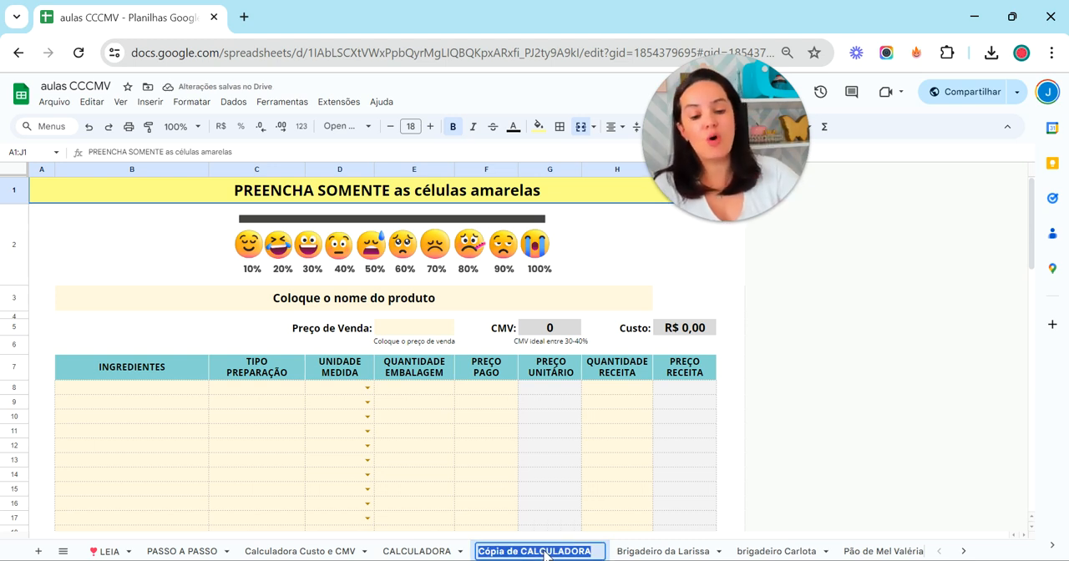
left_click(565, 523)
left_click(600, 552)
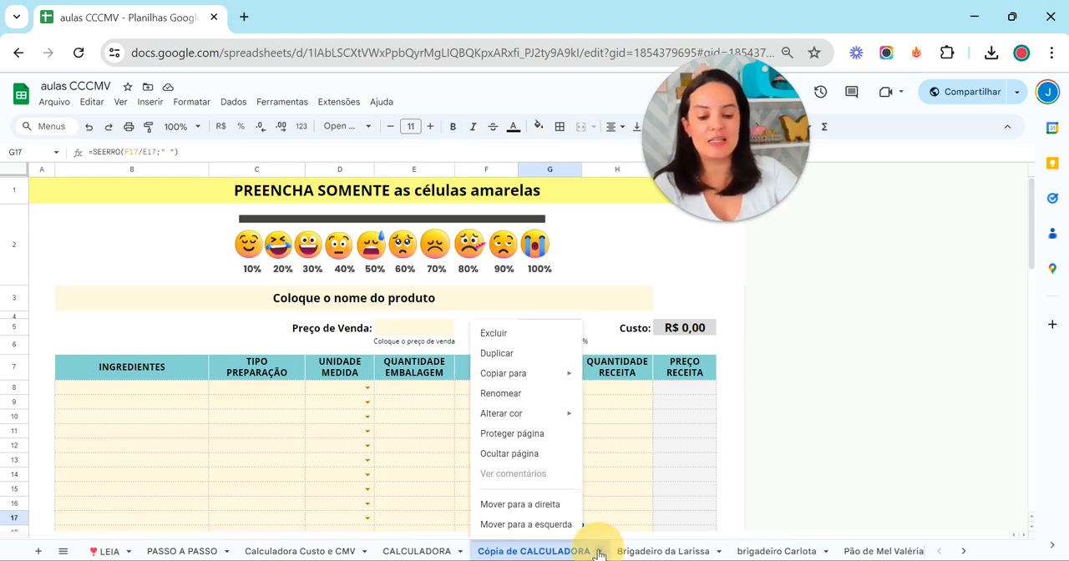
left_click(528, 397)
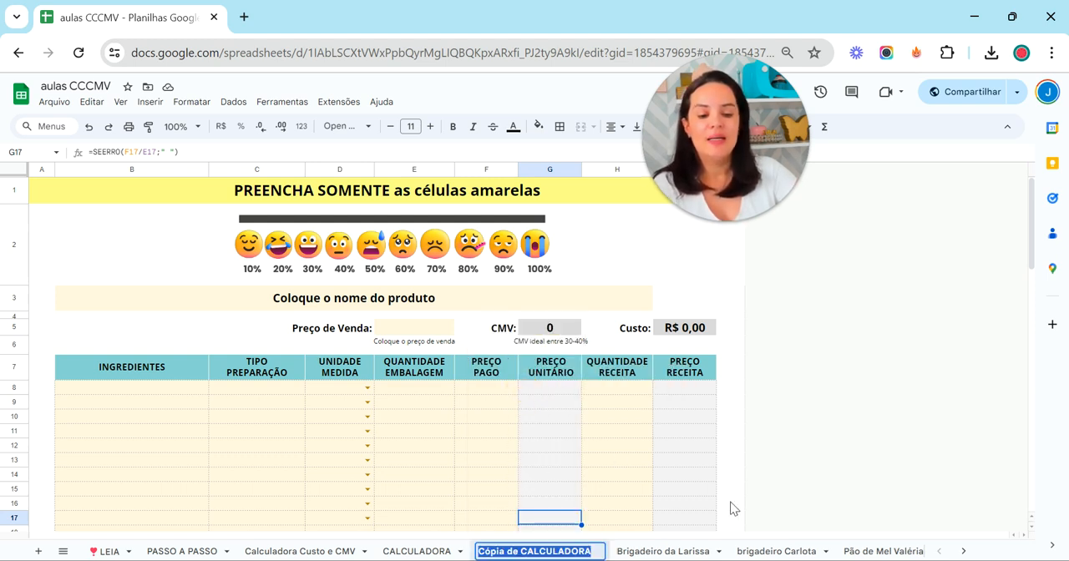
type("m")
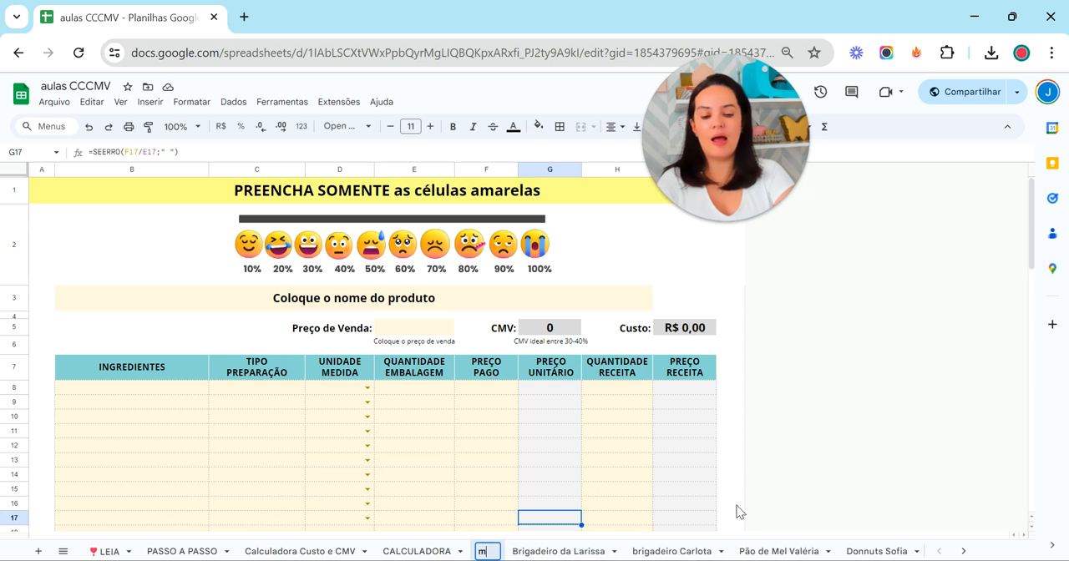
type("assa de baunilha")
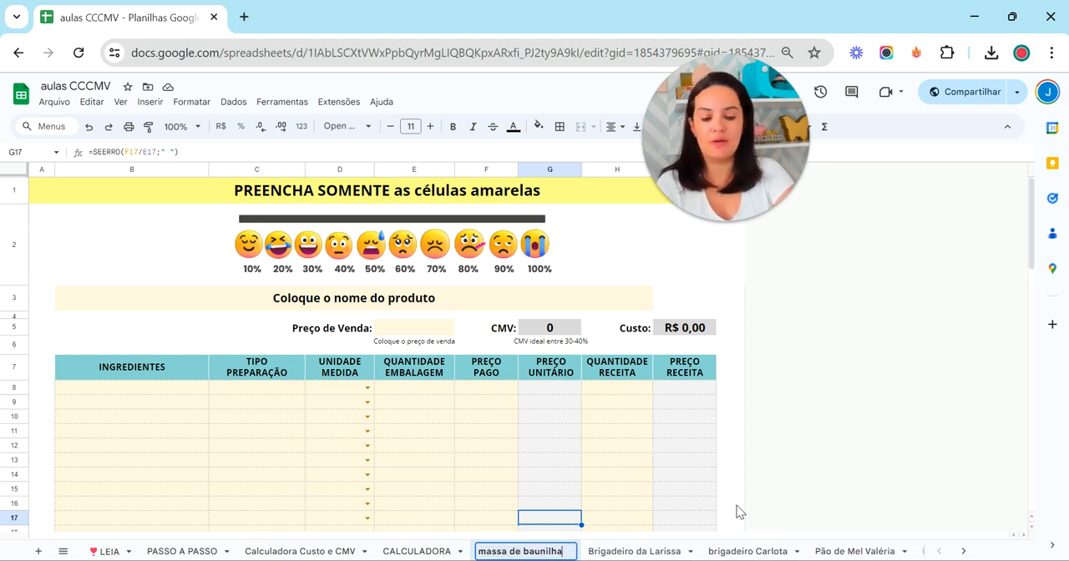
key("Return")
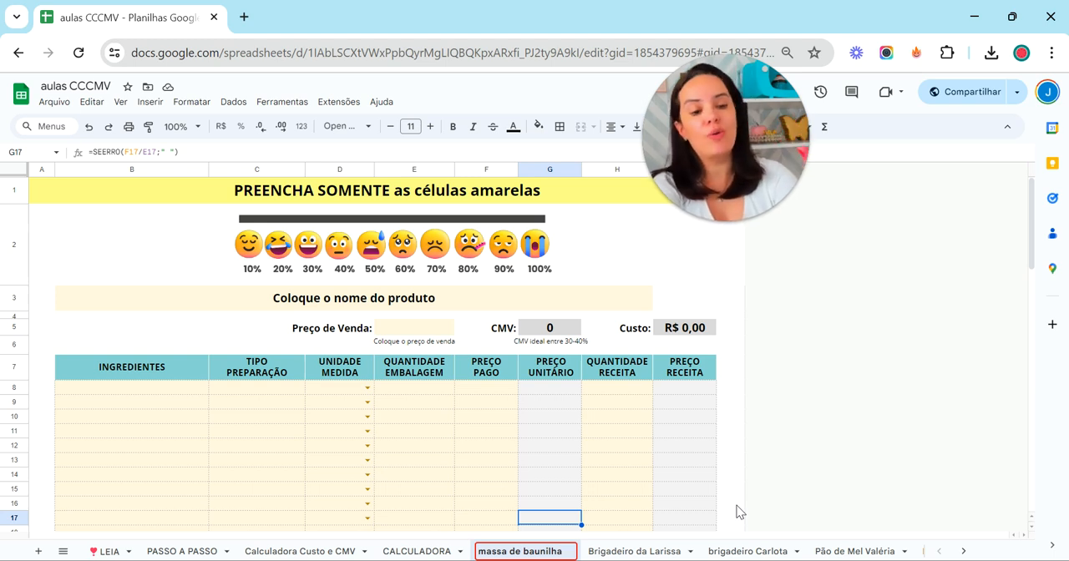
left_click(705, 487)
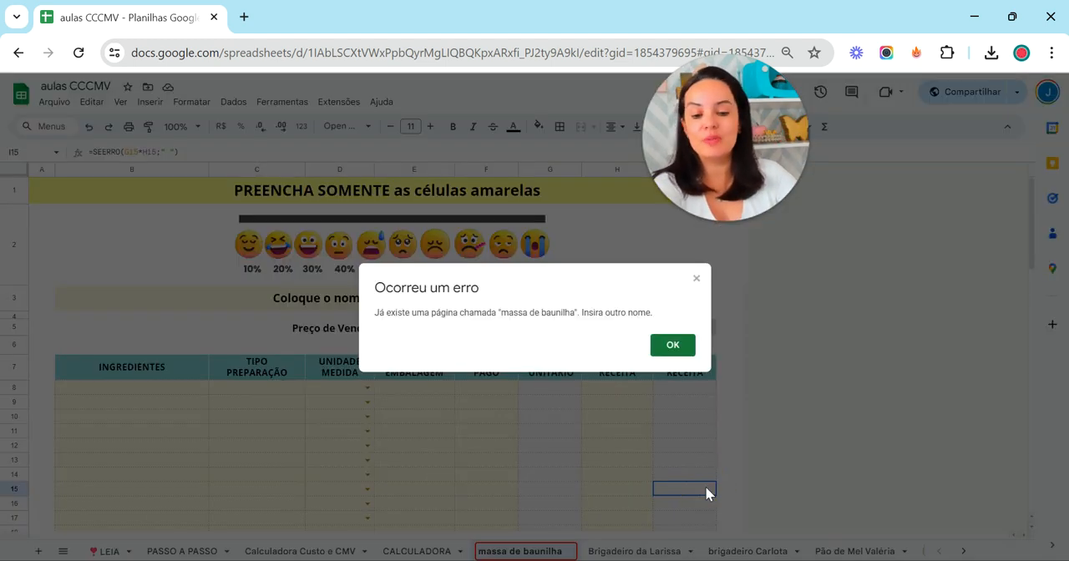
left_click(673, 346)
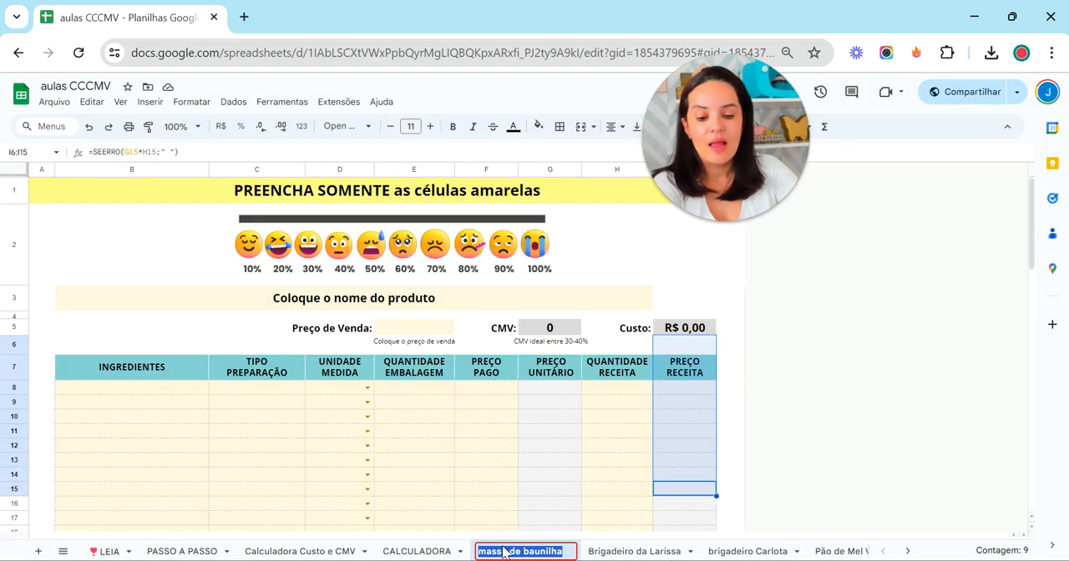
Append 1 to the duplicated sheet's name so that it reads massa de baunilha1
left_click(556, 552)
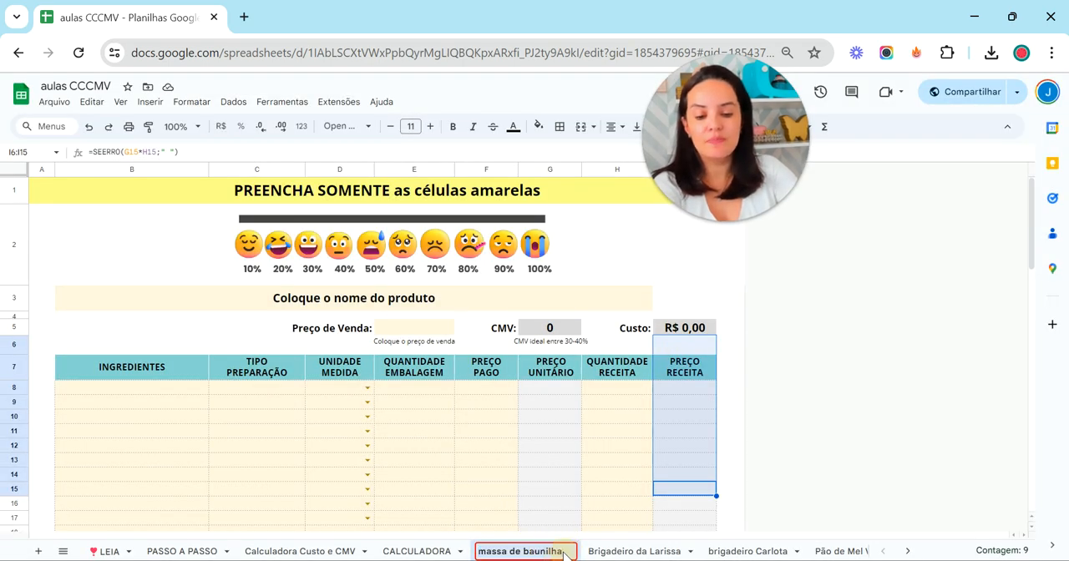
type("1")
key("Return")
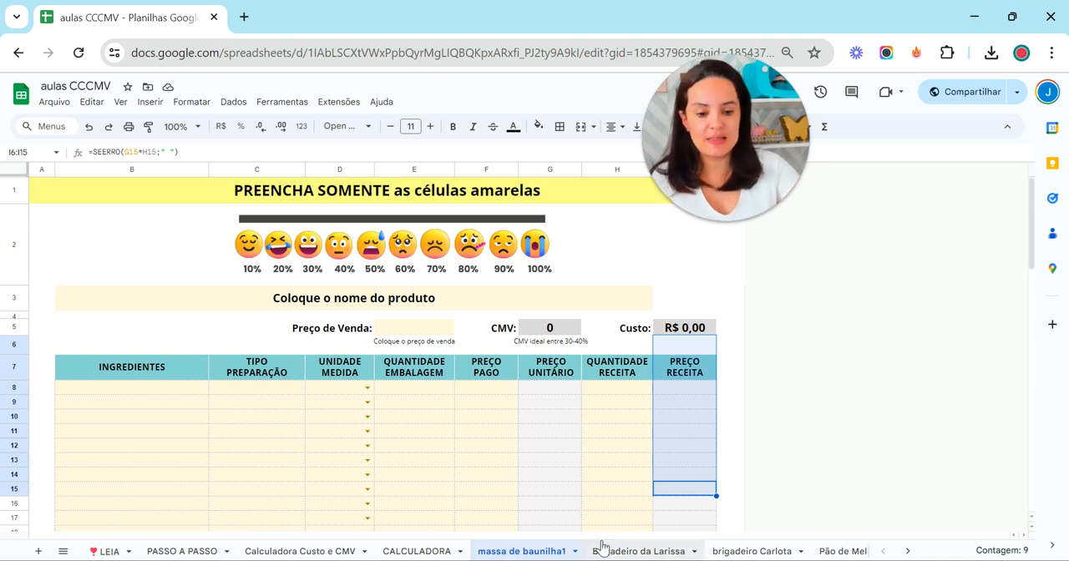
Open the massa recipe sheet and examine the manteiga row's price paid, recipe quantity and recipe price
left_click(908, 551)
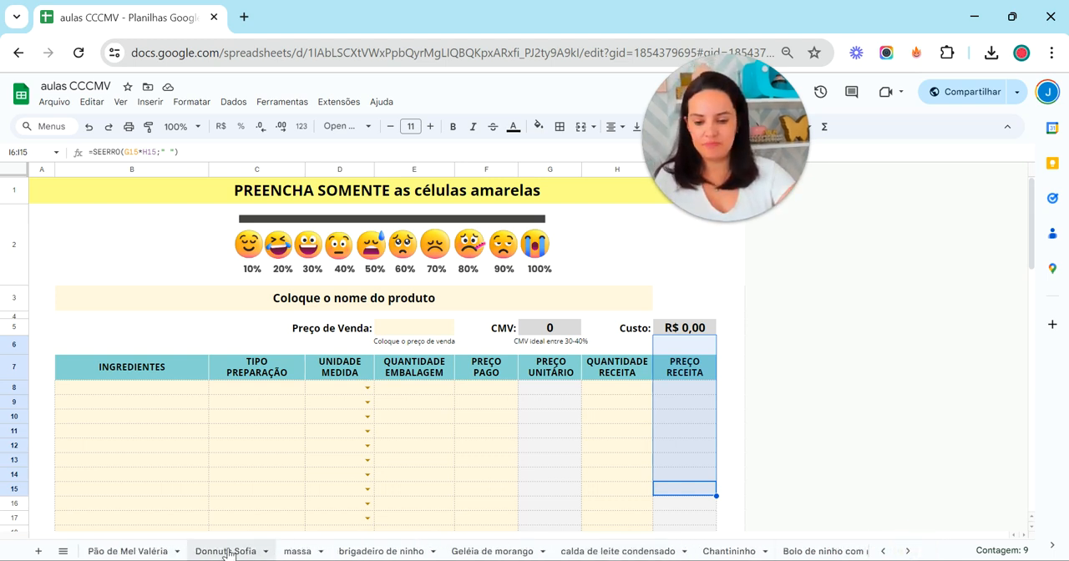
left_click(292, 552)
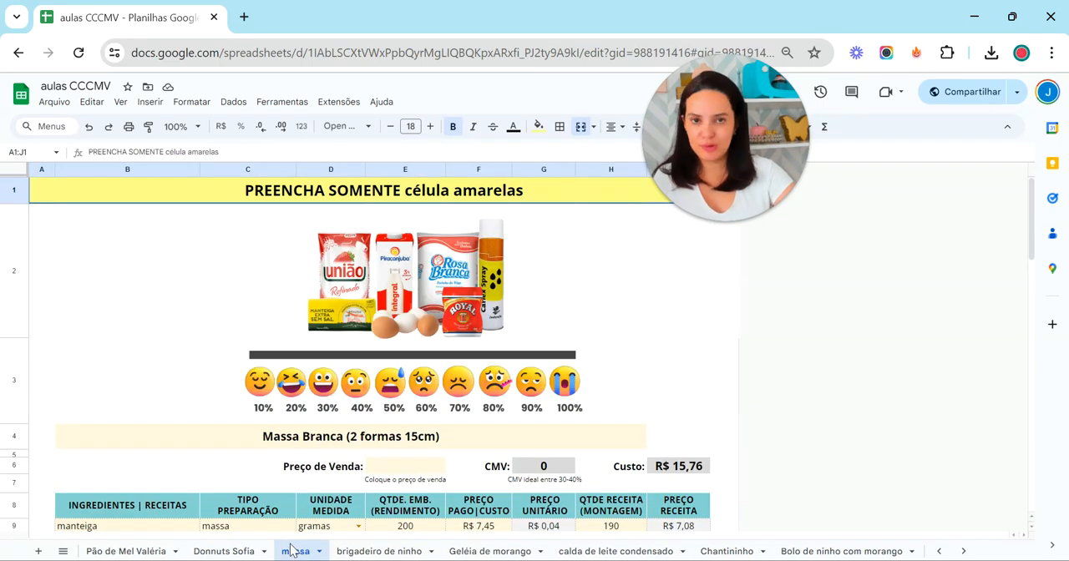
scroll(622, 350, "down", 2)
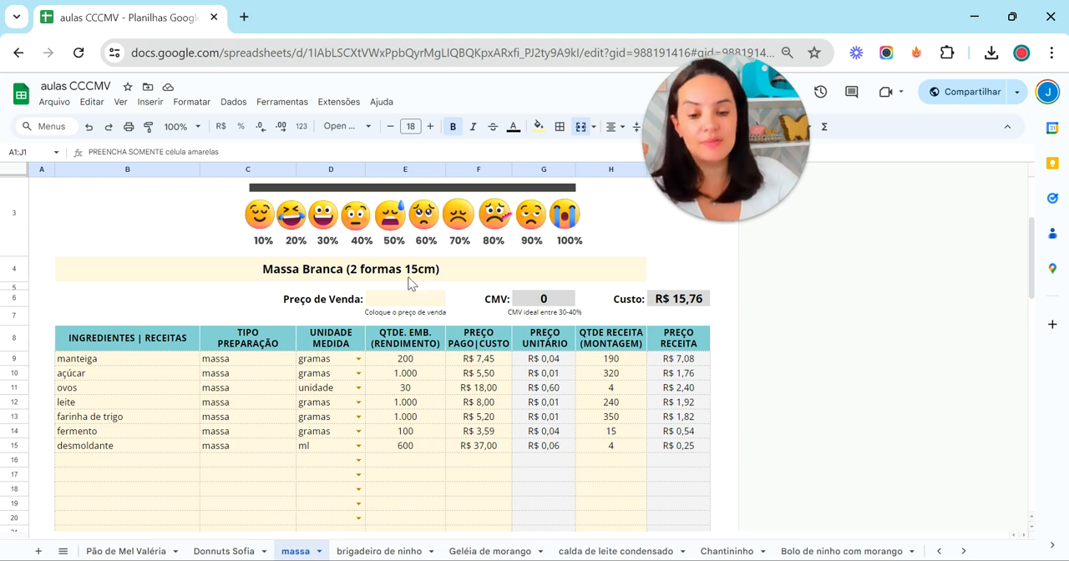
left_click(441, 363)
left_click(499, 363)
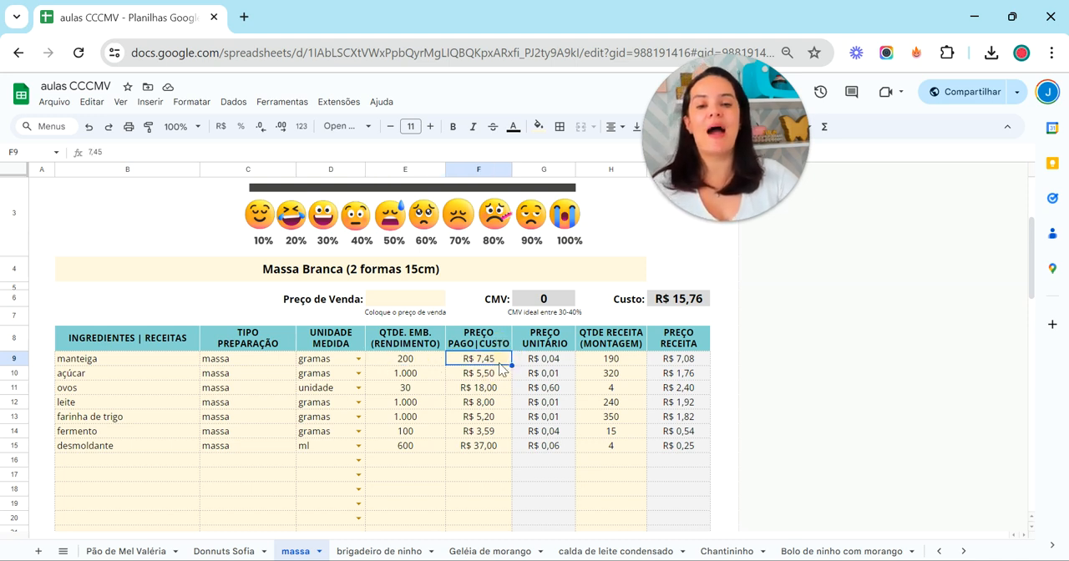
left_click(625, 364)
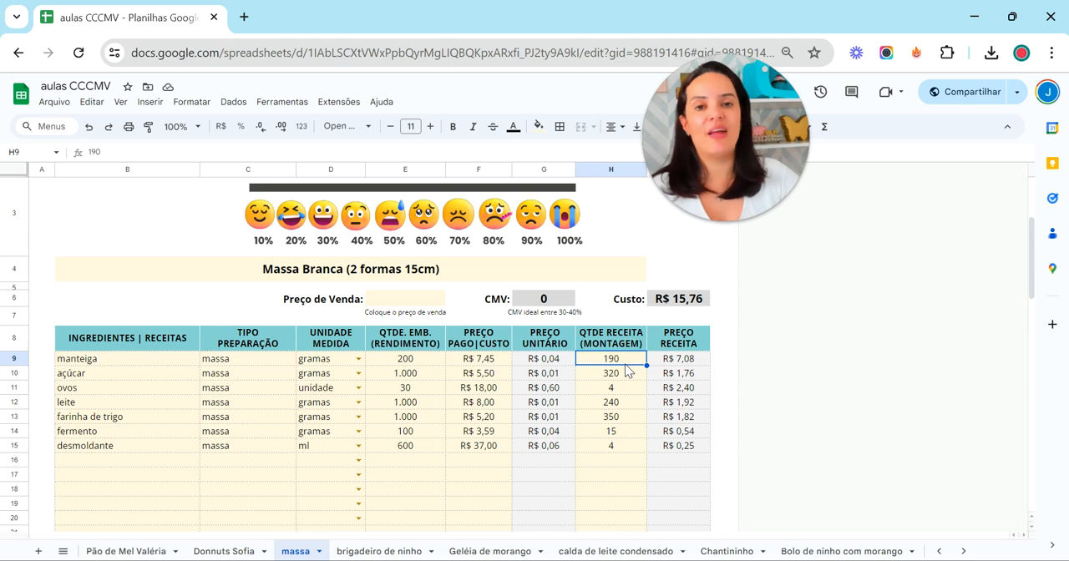
left_click(701, 360)
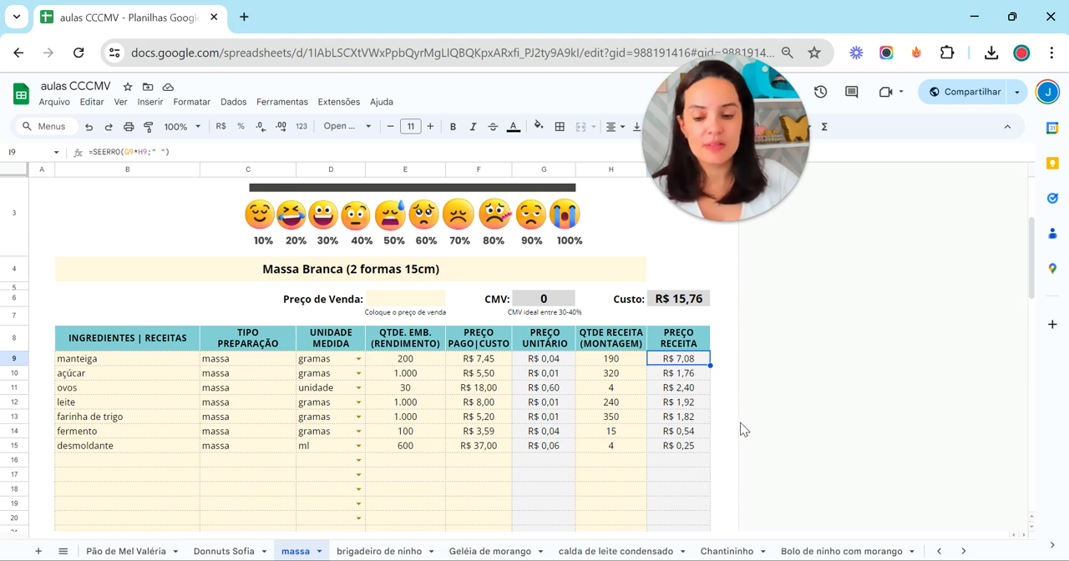
Examine the açúcar row's package quantity, price paid, recipe quantity and recipe price, and the total Custo of the massa recipe
left_click(174, 374)
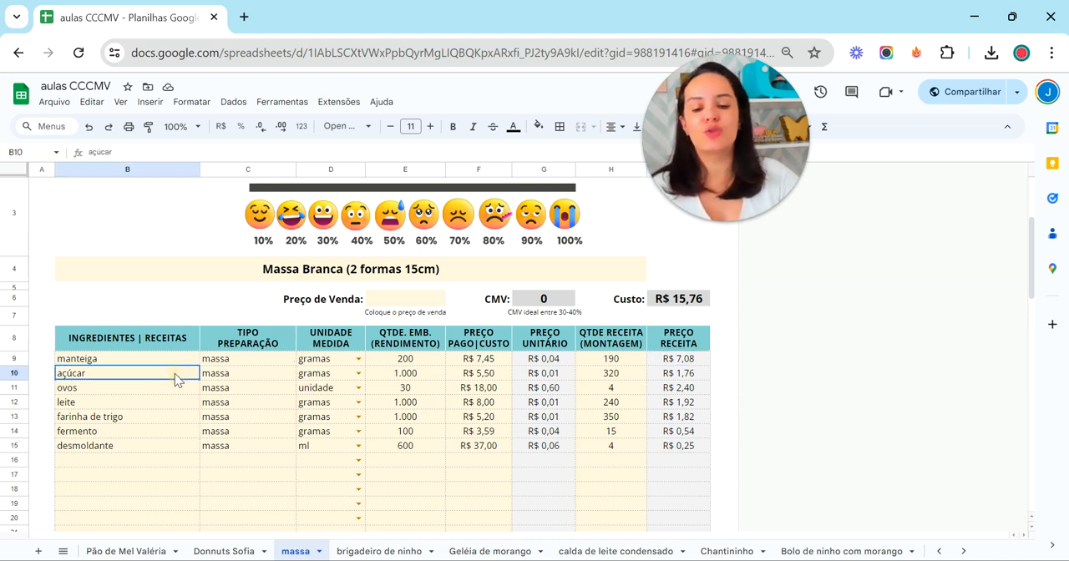
left_click(429, 374)
left_click(481, 376)
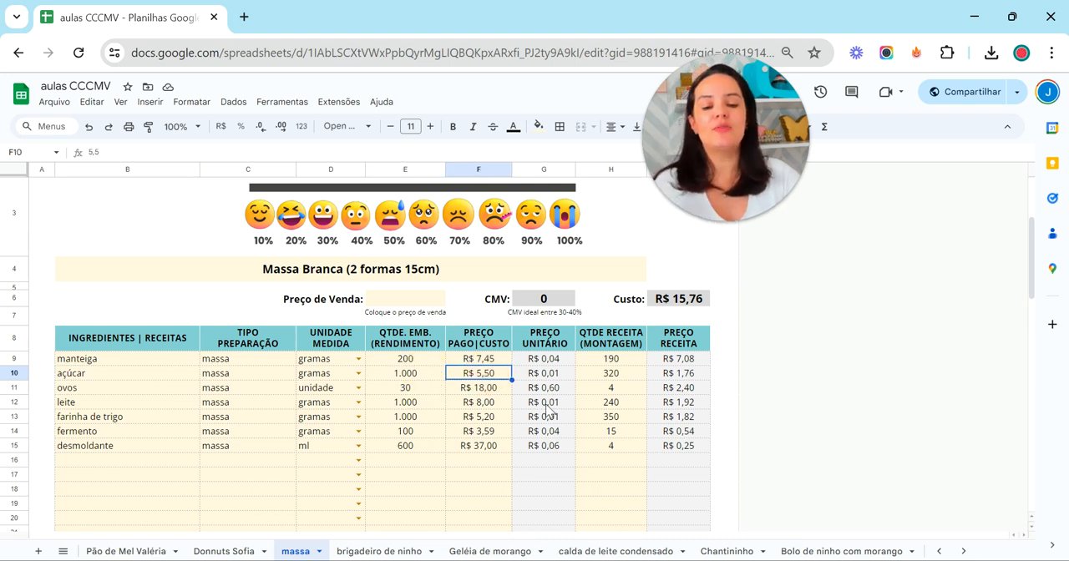
left_click(623, 377)
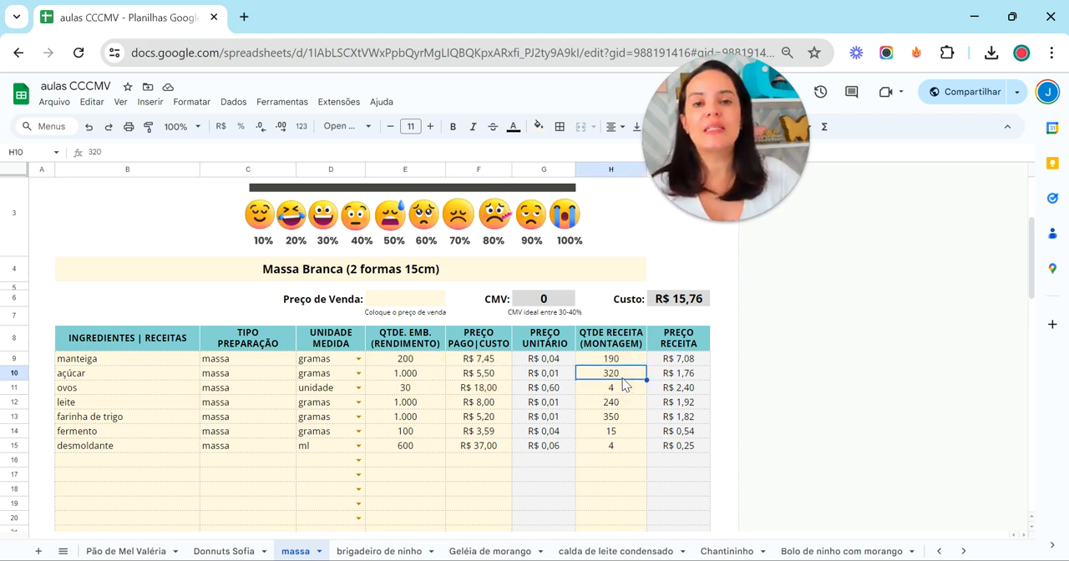
left_click(706, 380)
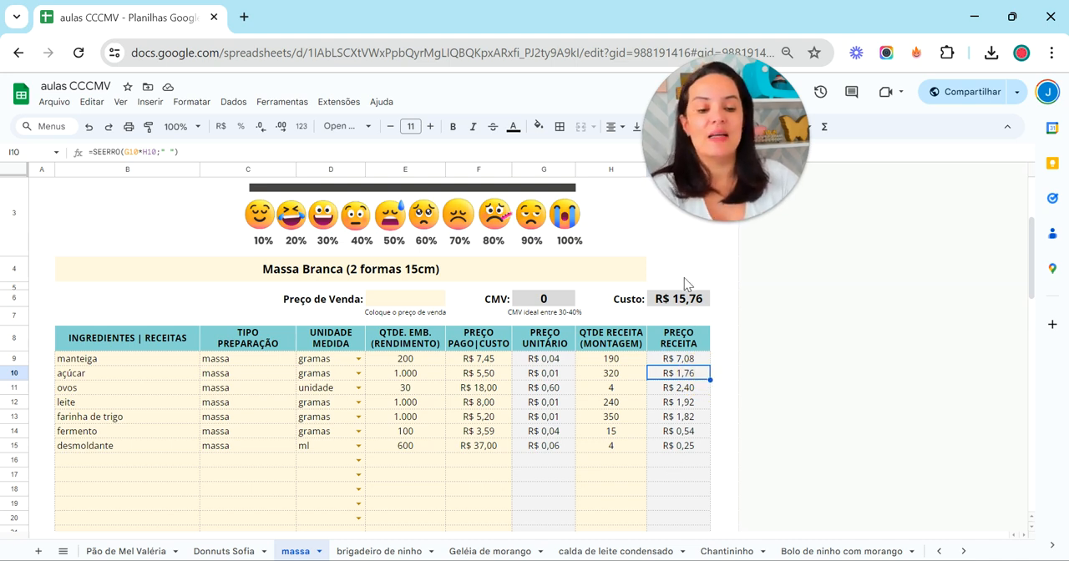
left_click(705, 302)
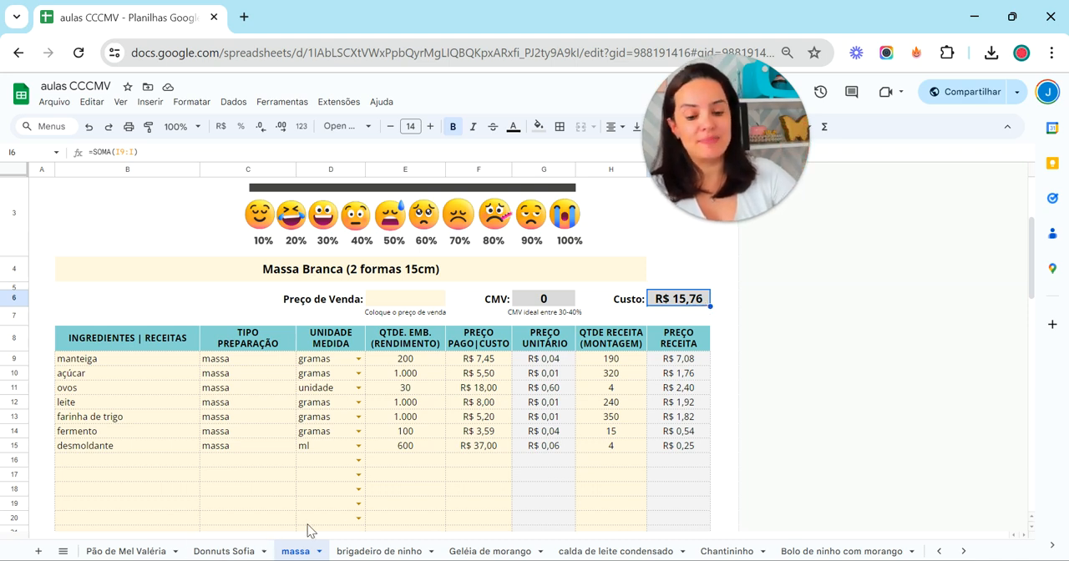
Look through the brigadeiro de ninho, Geléia de morango and calda de leite condensado recipe sheets and open Chantininho
left_click(374, 551)
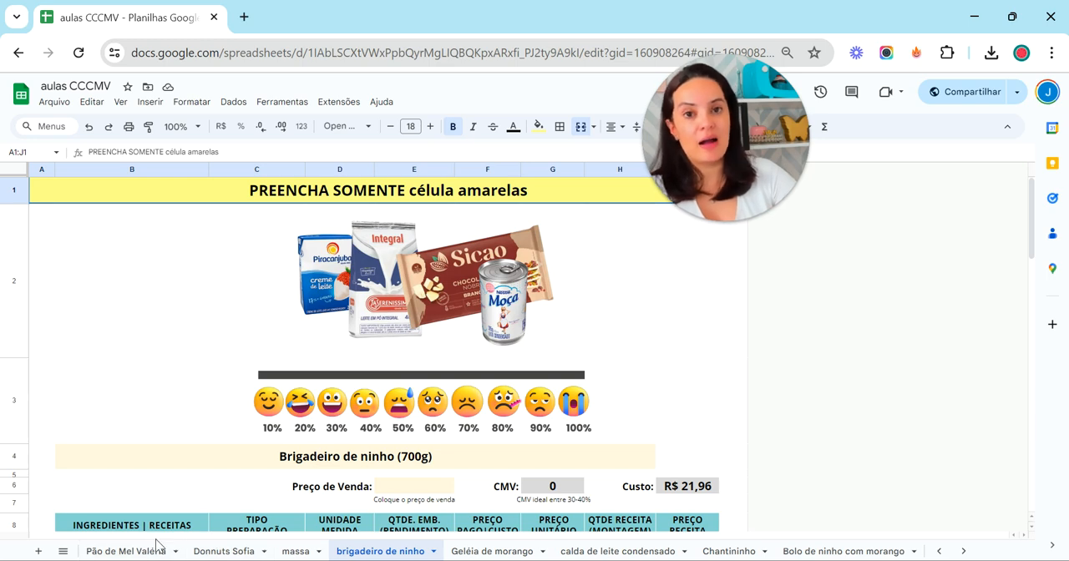
scroll(417, 432, "down", 1)
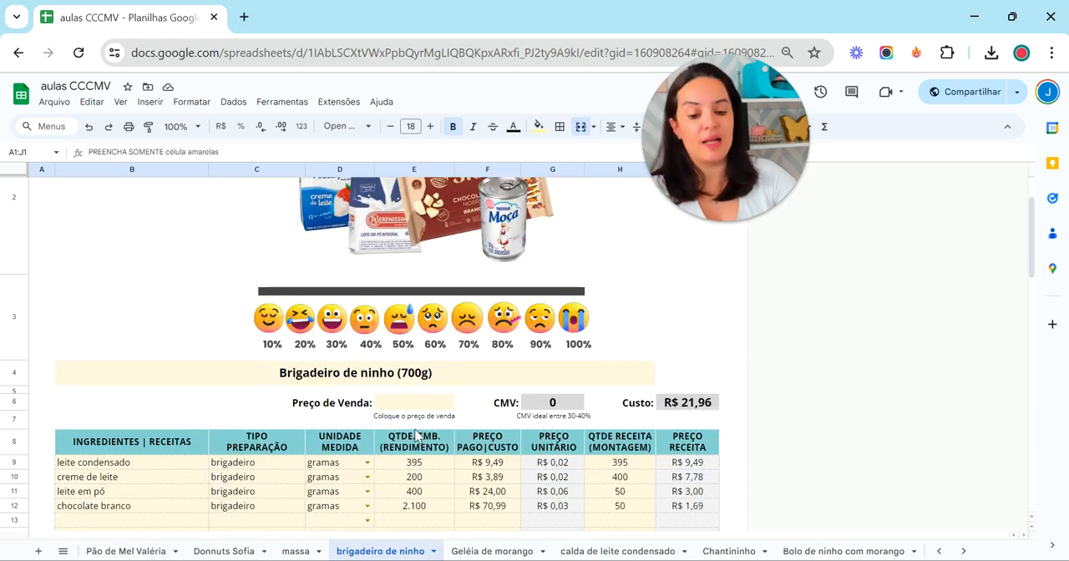
left_click(497, 553)
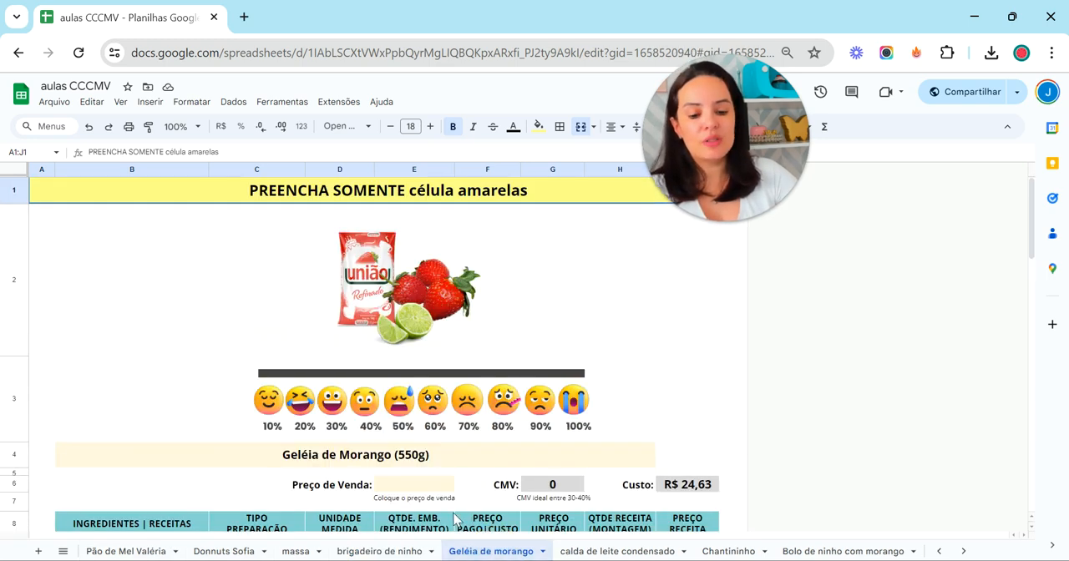
scroll(561, 307, "down", 1)
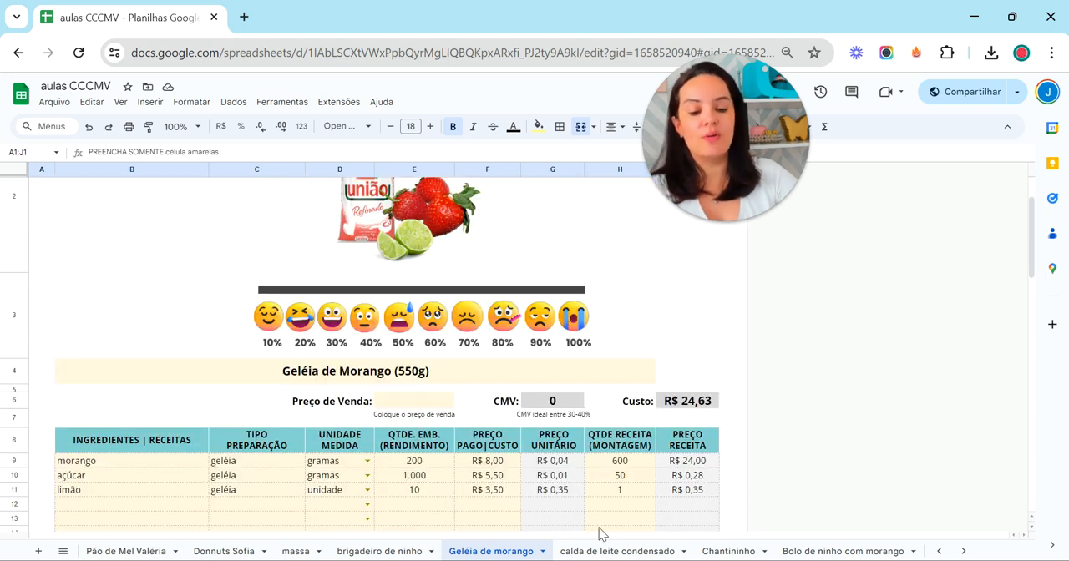
left_click(603, 553)
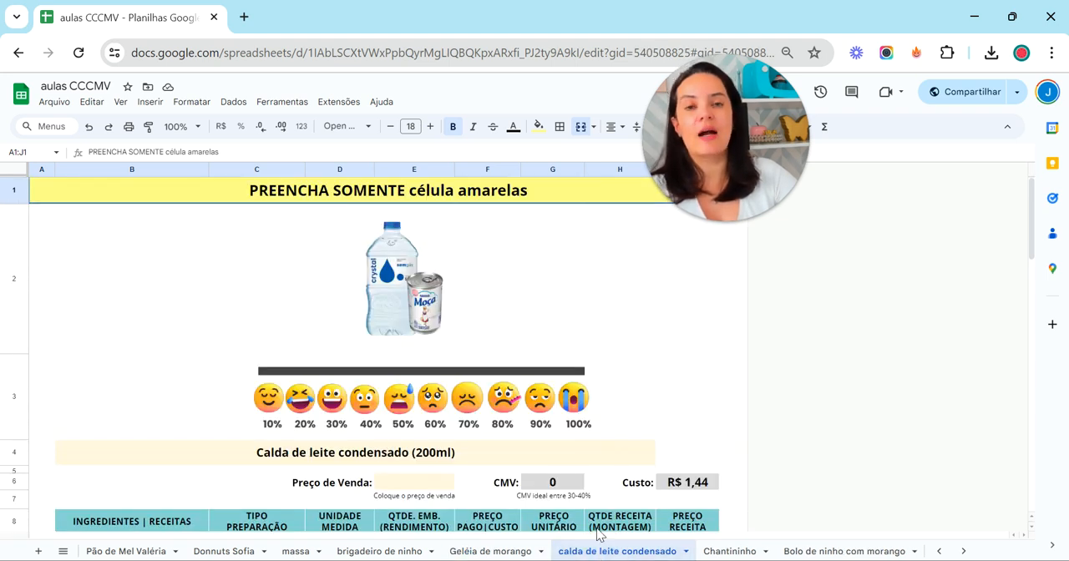
left_click(727, 551)
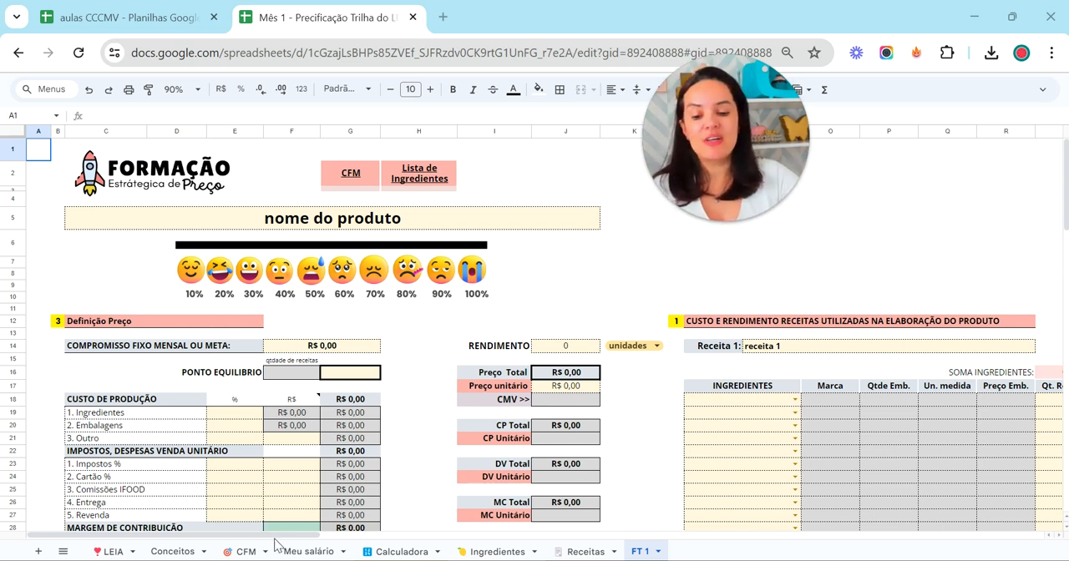
Look over the recipe cost and yield tables on the FT 1 sheet of the Mês 1 - Precificação spreadsheet, down to receita 4
left_click_drag(282, 535, 213, 527)
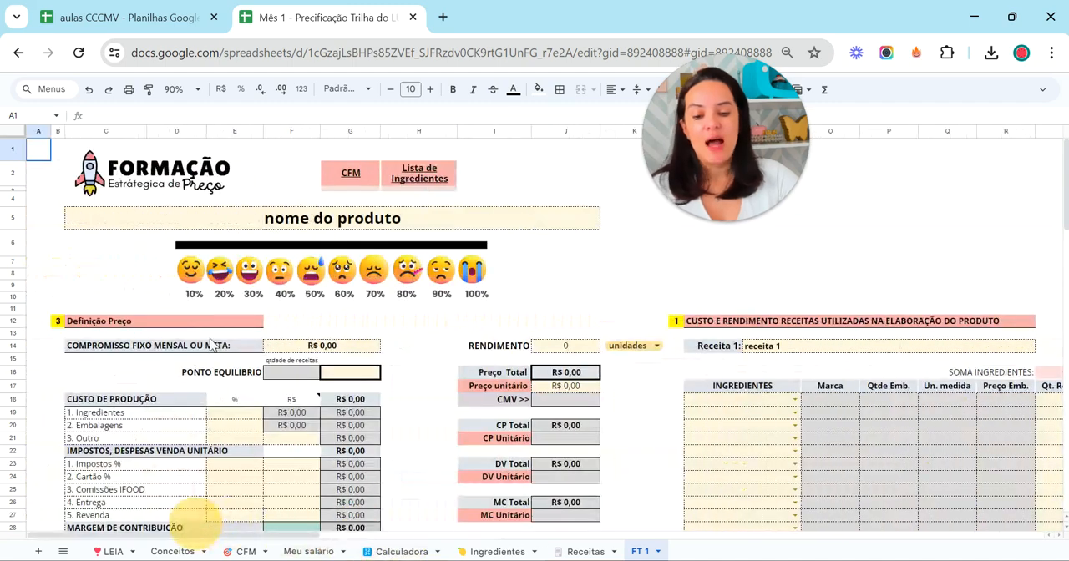
left_click_drag(299, 537, 460, 525)
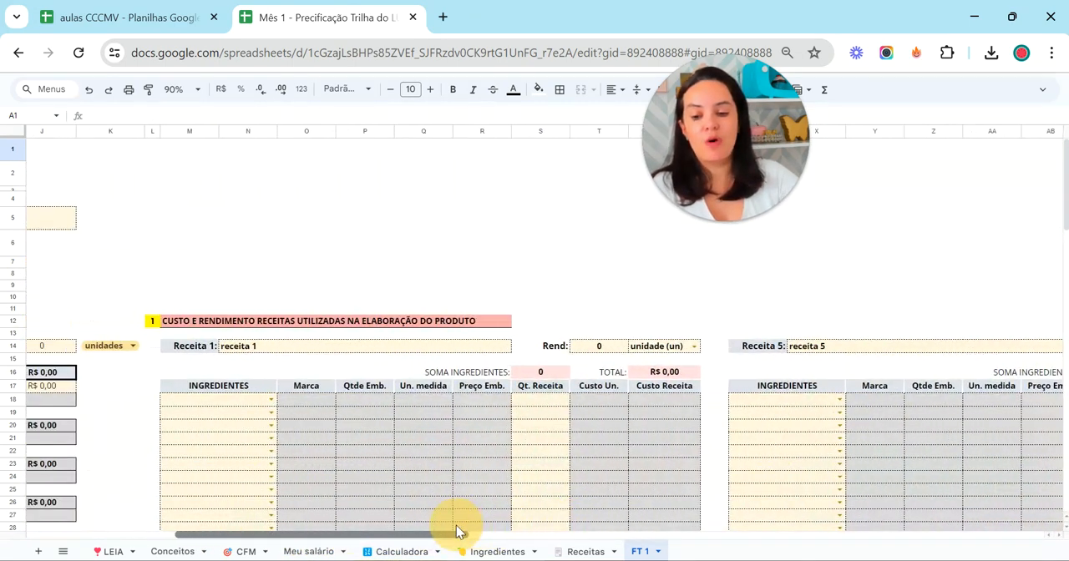
scroll(377, 367, "down", 2)
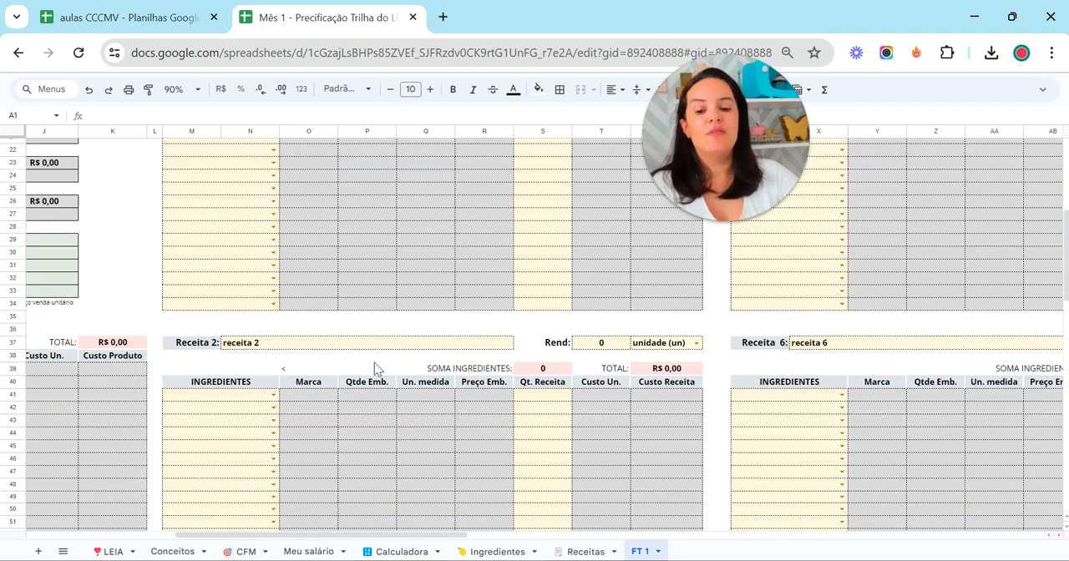
scroll(374, 370, "down", 5)
scroll(375, 363, "down", 5)
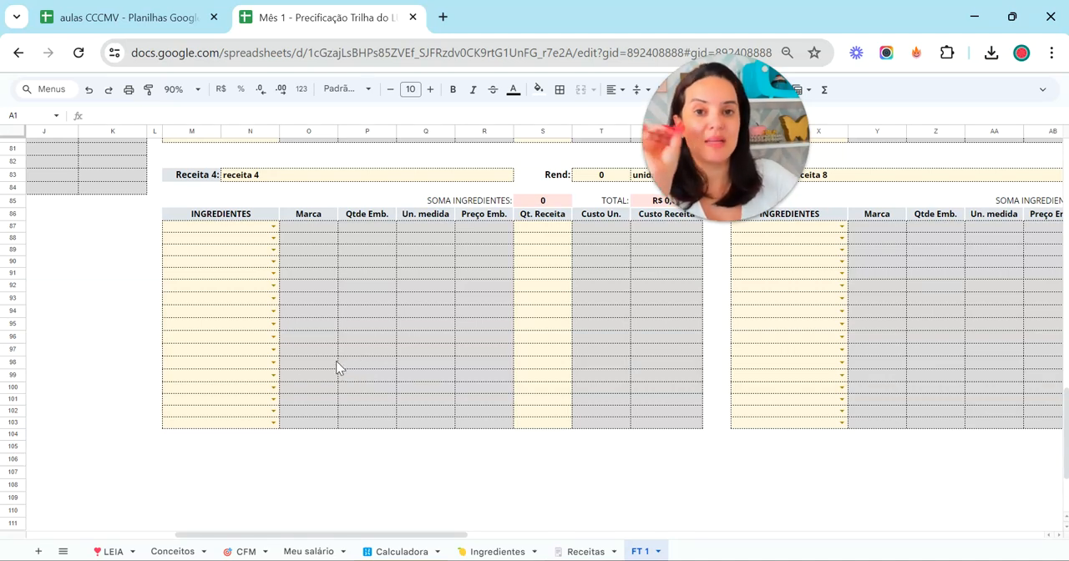
Return to the aulas CCCMV spreadsheet and inspect the Chantininho recipe's ingredients, total Custo and product name with its yield
left_click(93, 17)
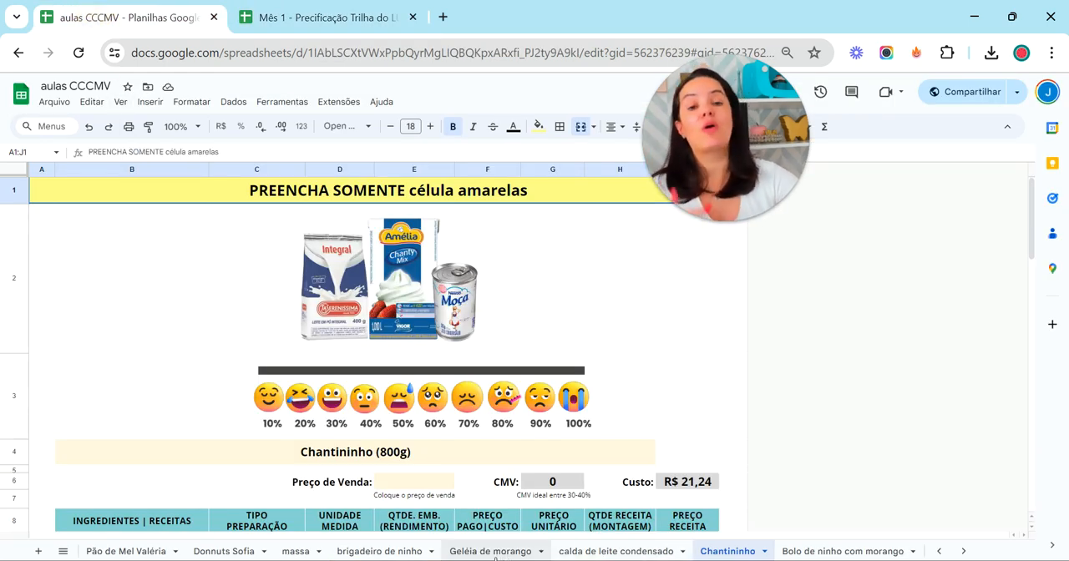
scroll(623, 398, "down", 2)
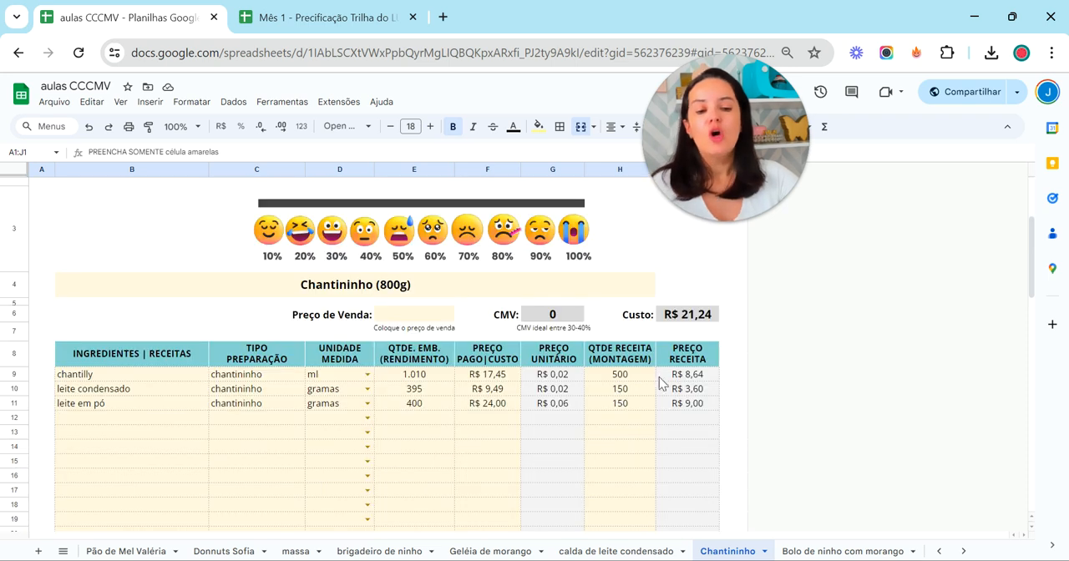
left_click(679, 319)
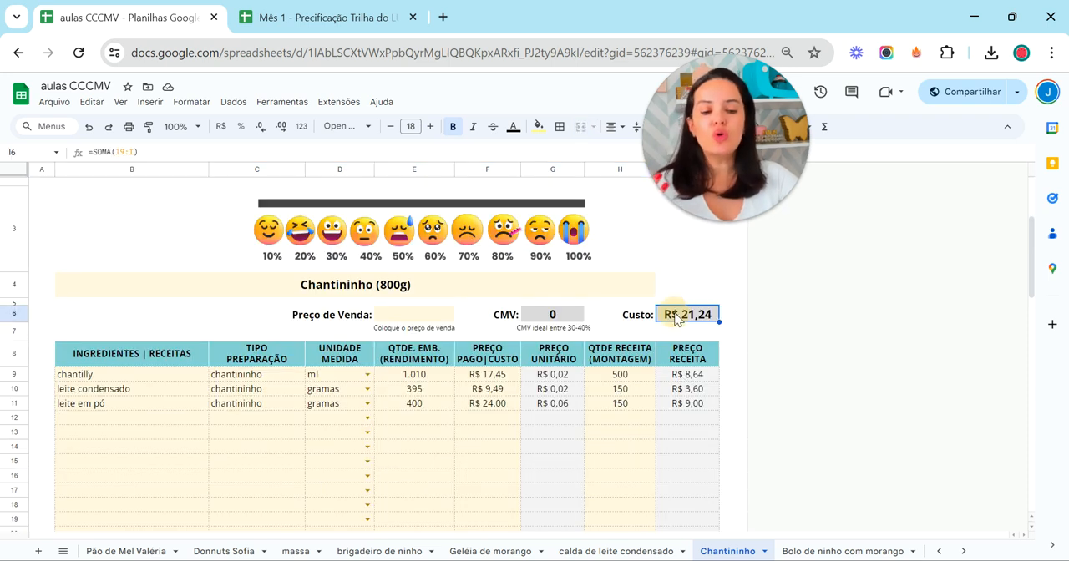
left_click(418, 292)
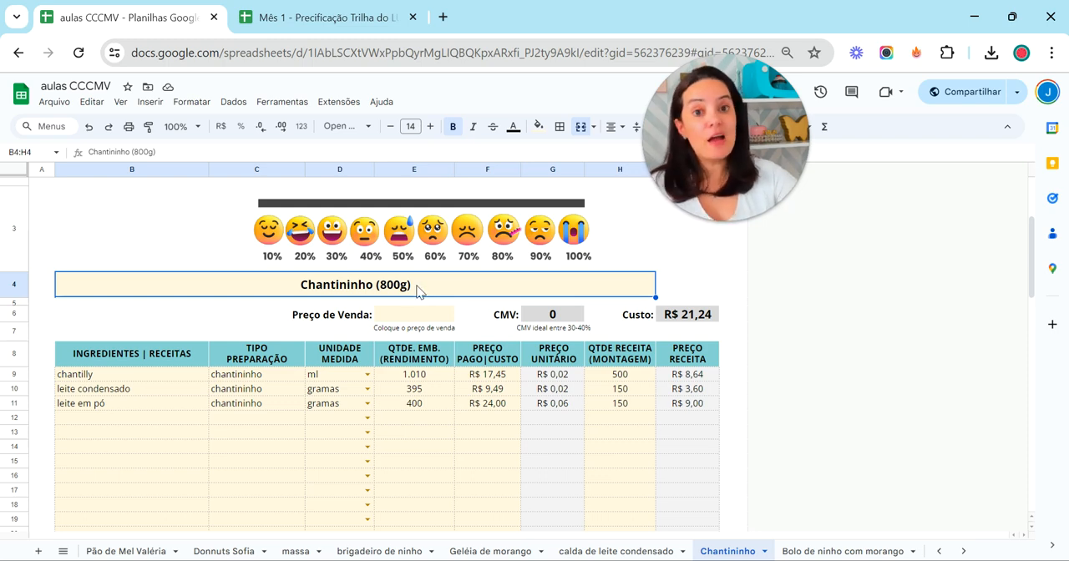
Open the Bolo de ninho com morango sheet, look over its cost table, and check it against the massa recipe sheet
left_click(823, 551)
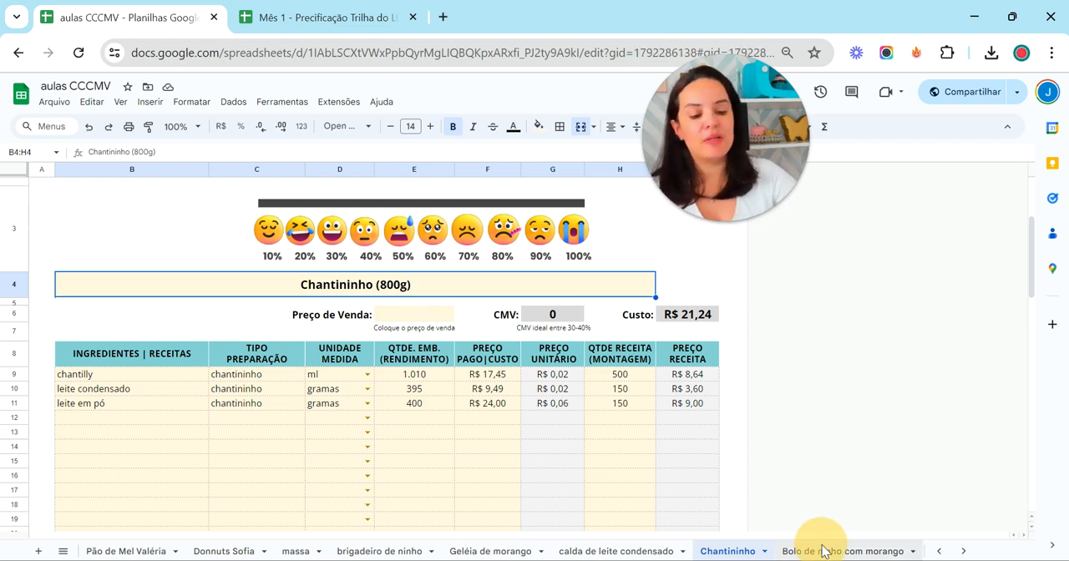
scroll(614, 359, "down", 3)
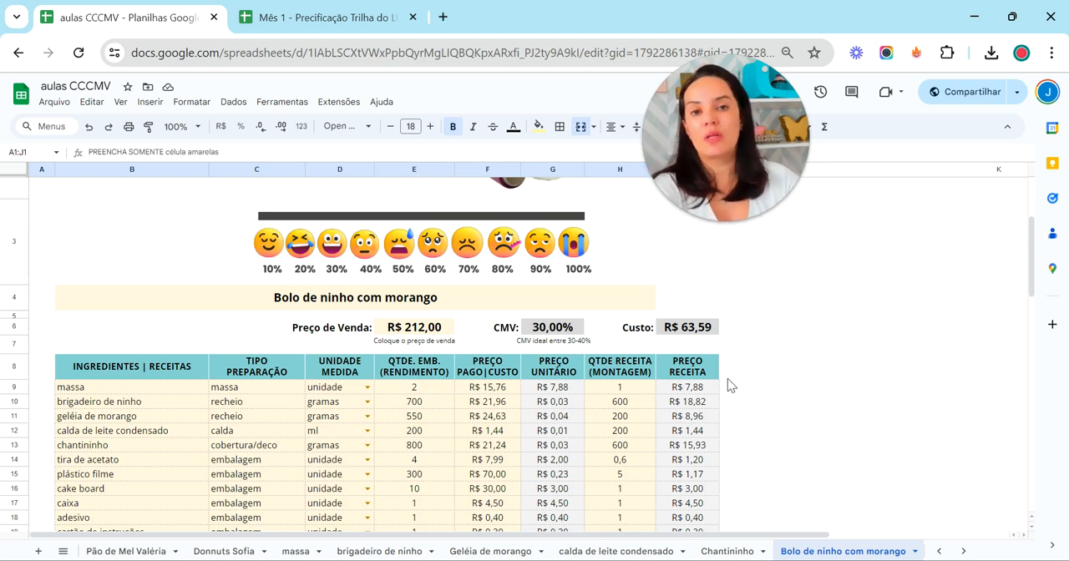
scroll(725, 363, "down", 1)
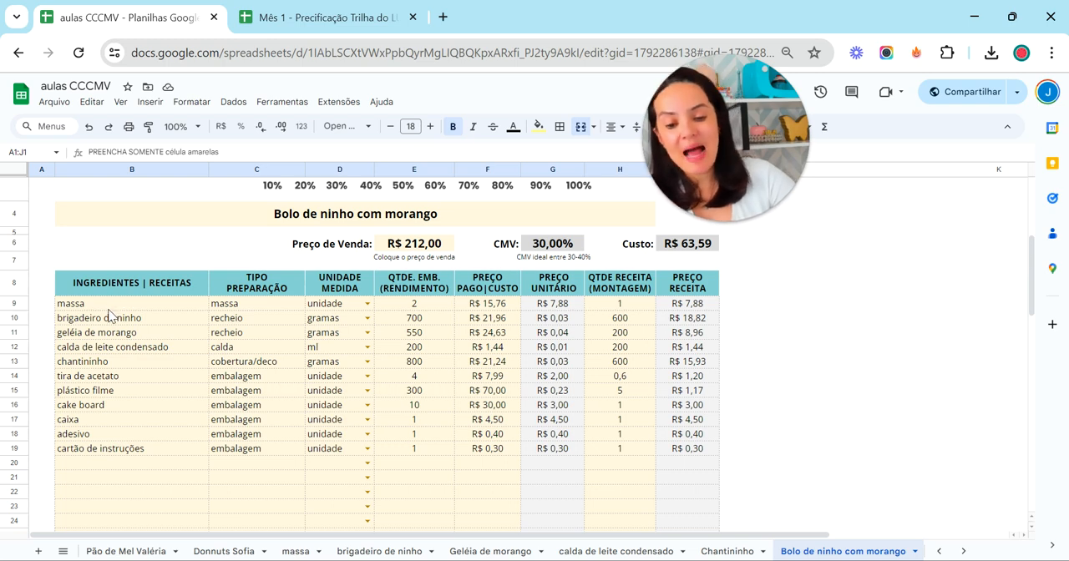
left_click(288, 553)
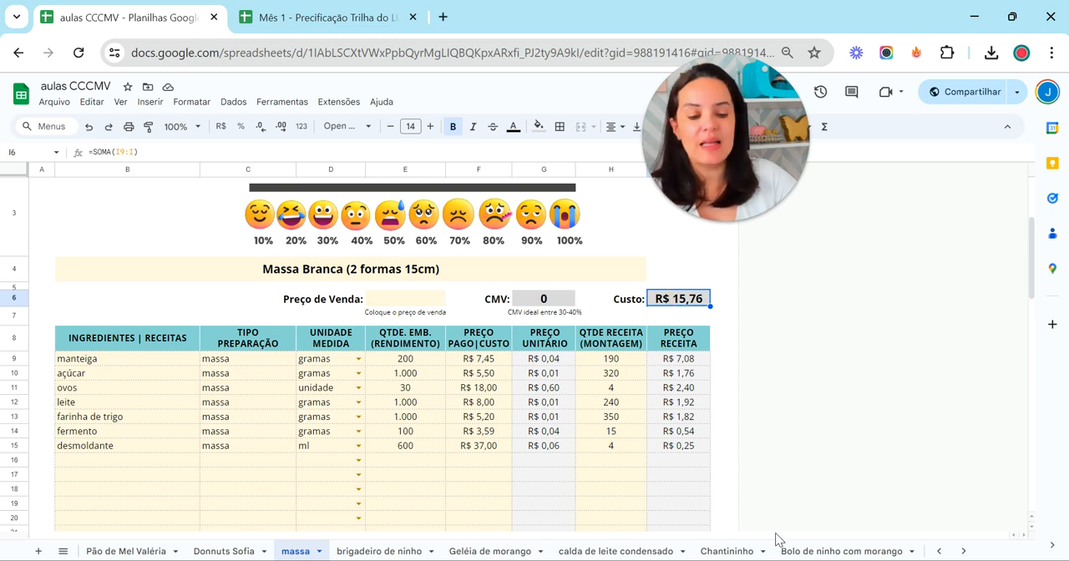
left_click(839, 552)
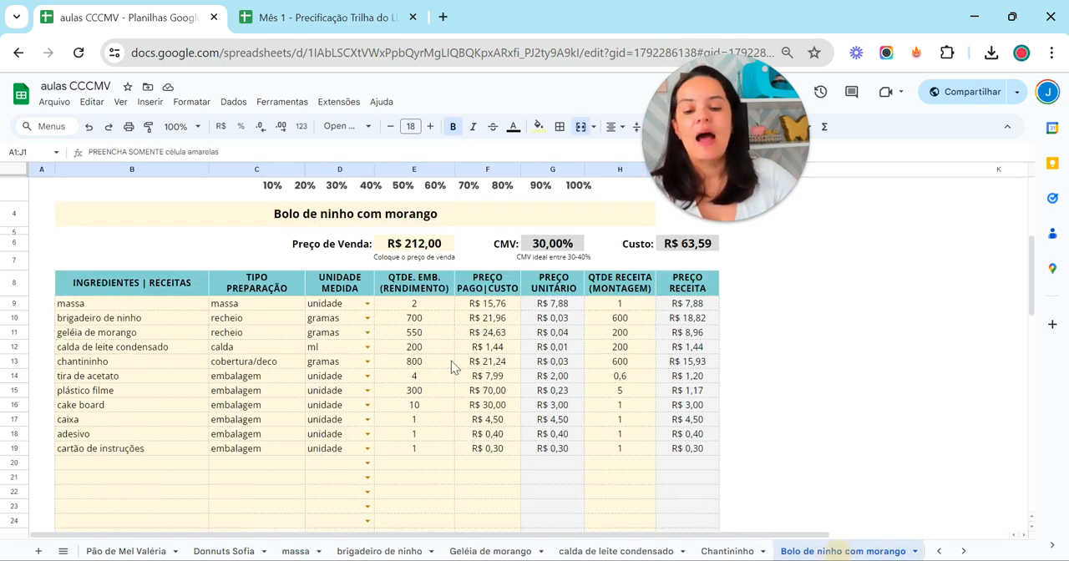
Examine the massa row's preparation type, unit, yield, cost, assembly quantity and recipe price in the Bolo de ninho com morango table
left_click(250, 305)
left_click(333, 306)
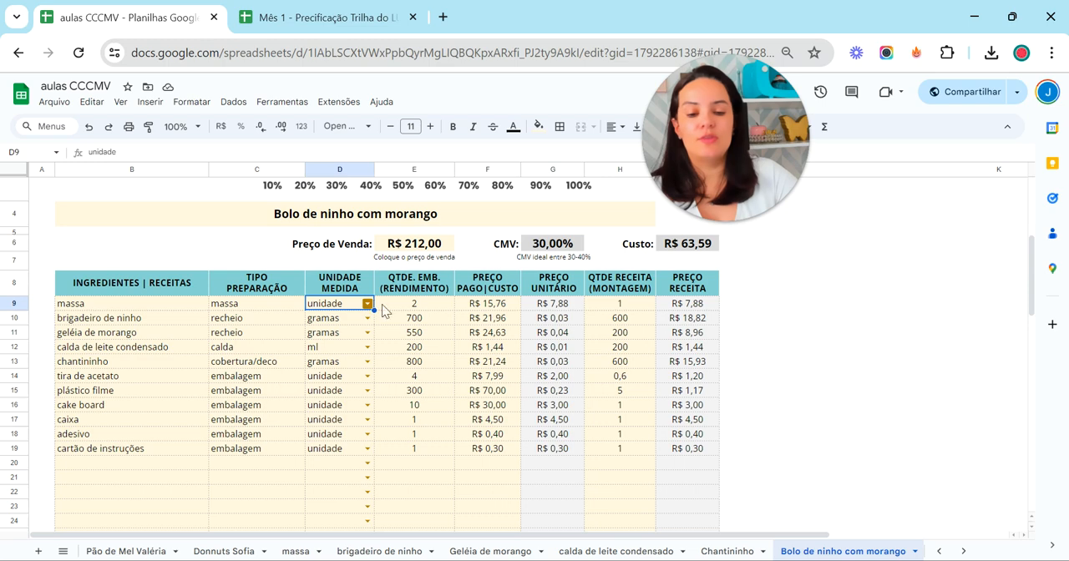
left_click(414, 304)
left_click(488, 304)
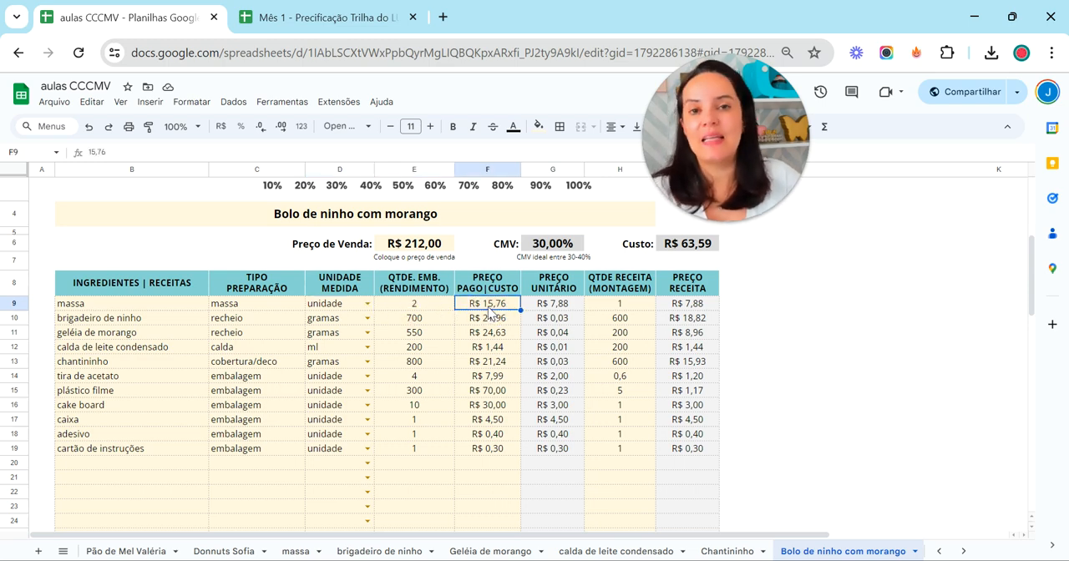
left_click(650, 306)
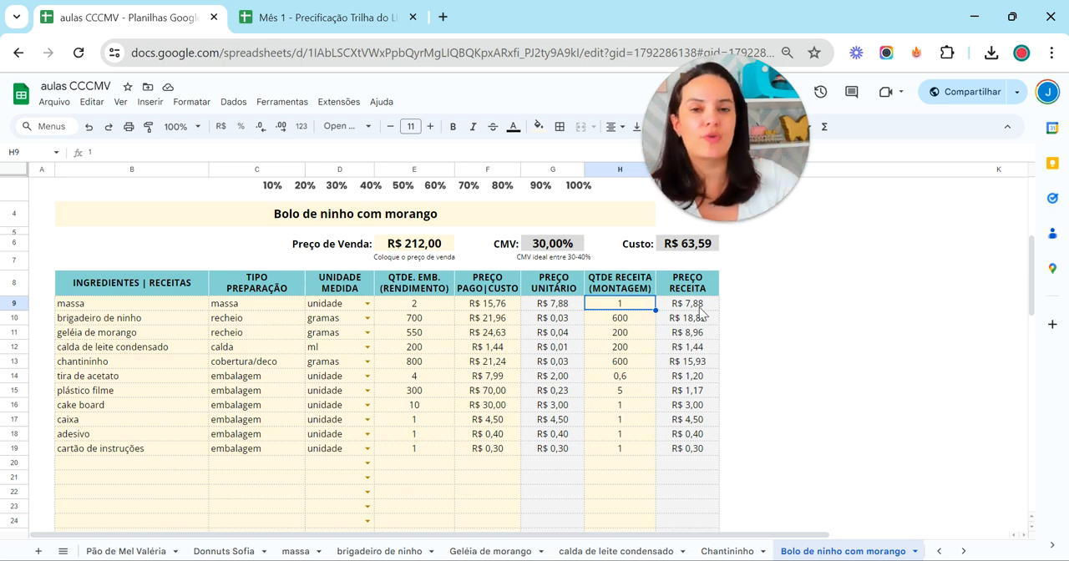
left_click(700, 306)
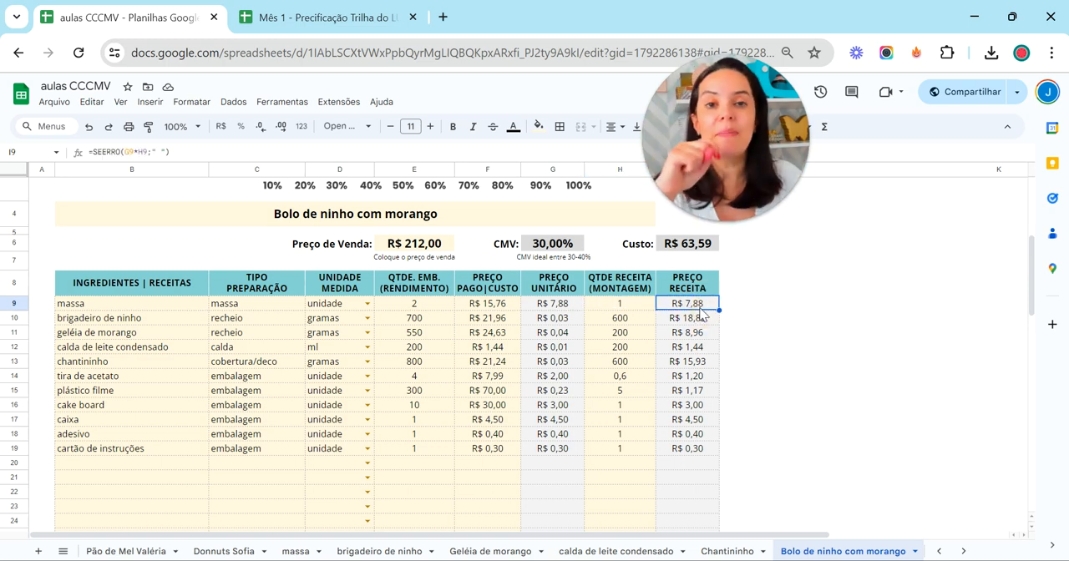
Check the brigadeiro de ninho ingredient against its own recipe sheet's yield and Custo, and return to the Bolo de ninho com morango sheet
left_click(121, 317)
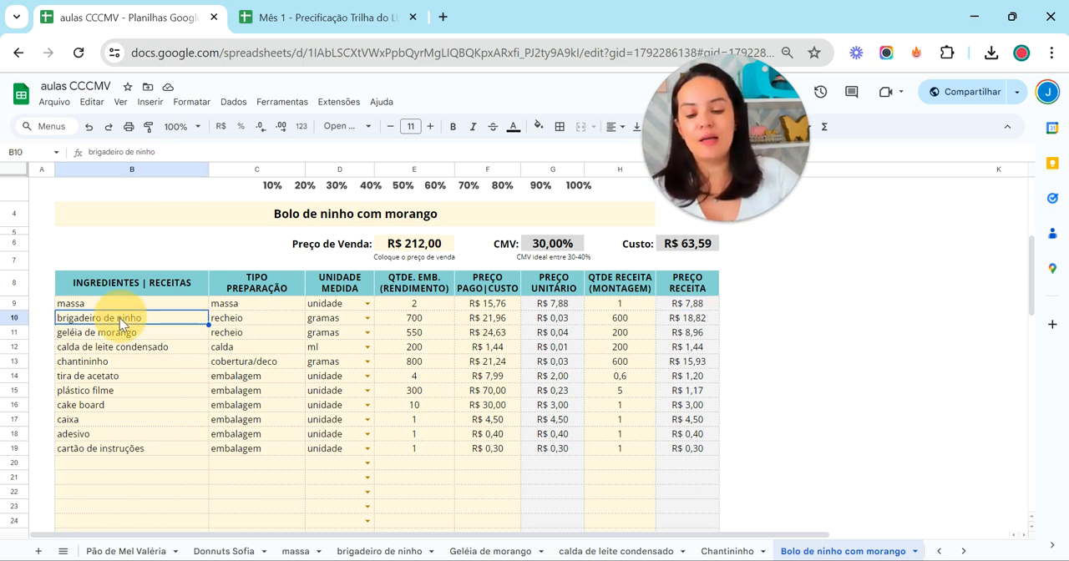
left_click(359, 553)
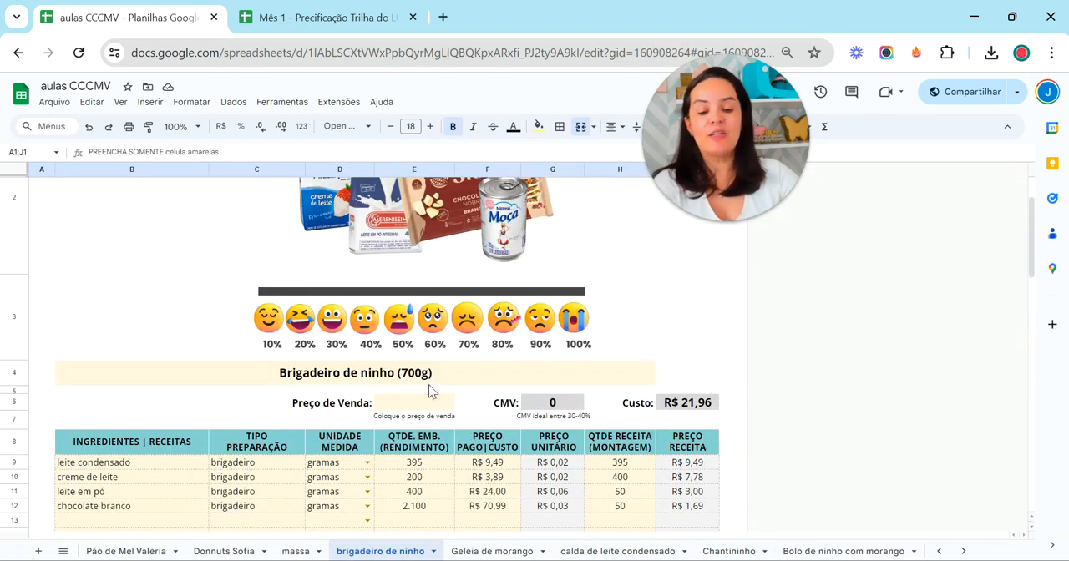
scroll(428, 391, "down", 2)
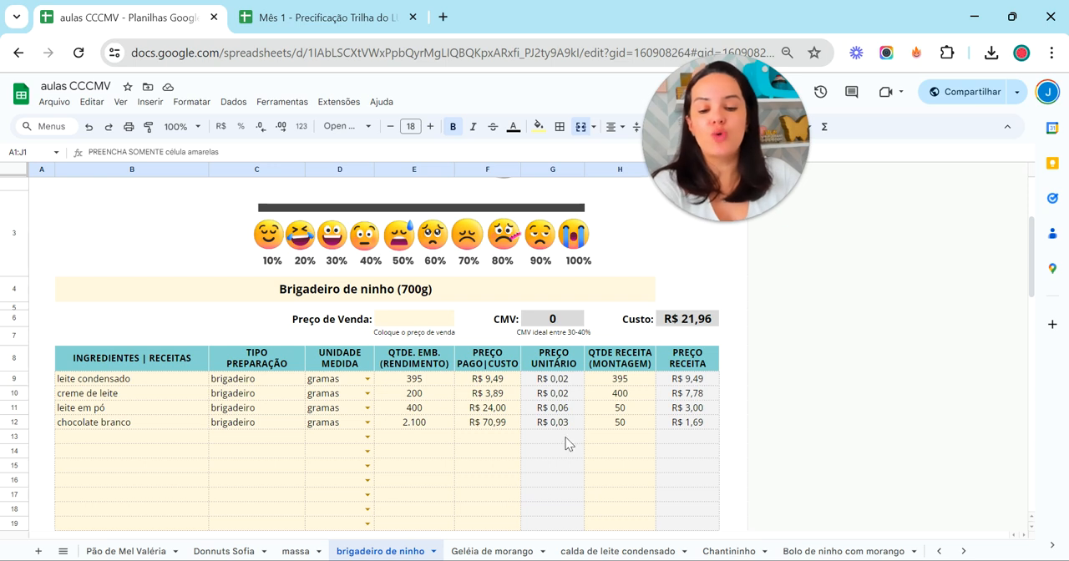
left_click(812, 551)
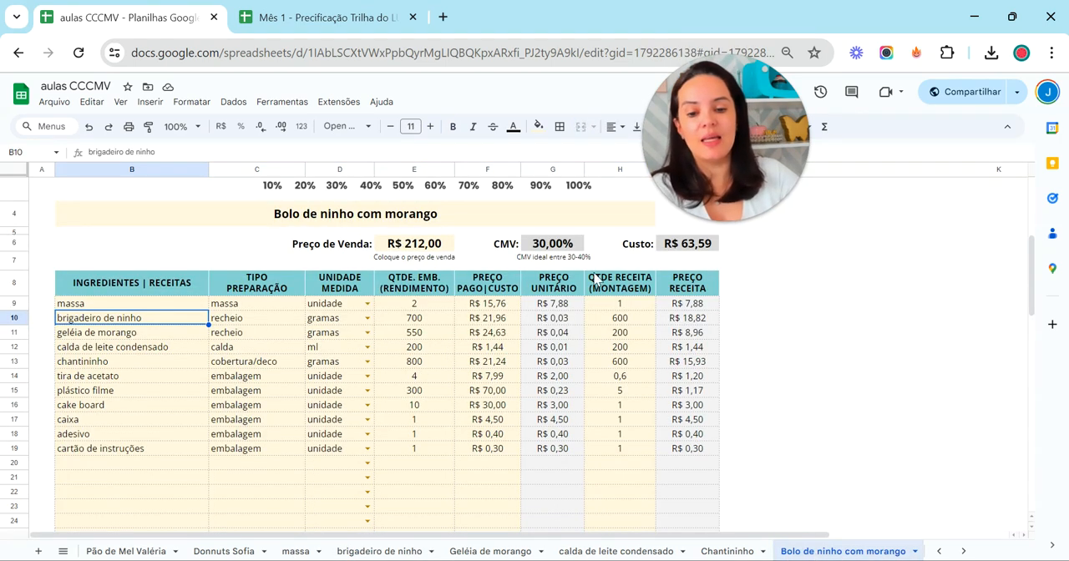
Inspect the cake's product name and the brigadeiro de ninho row's yield, cost, assembly quantity and recipe price
double_click(484, 222)
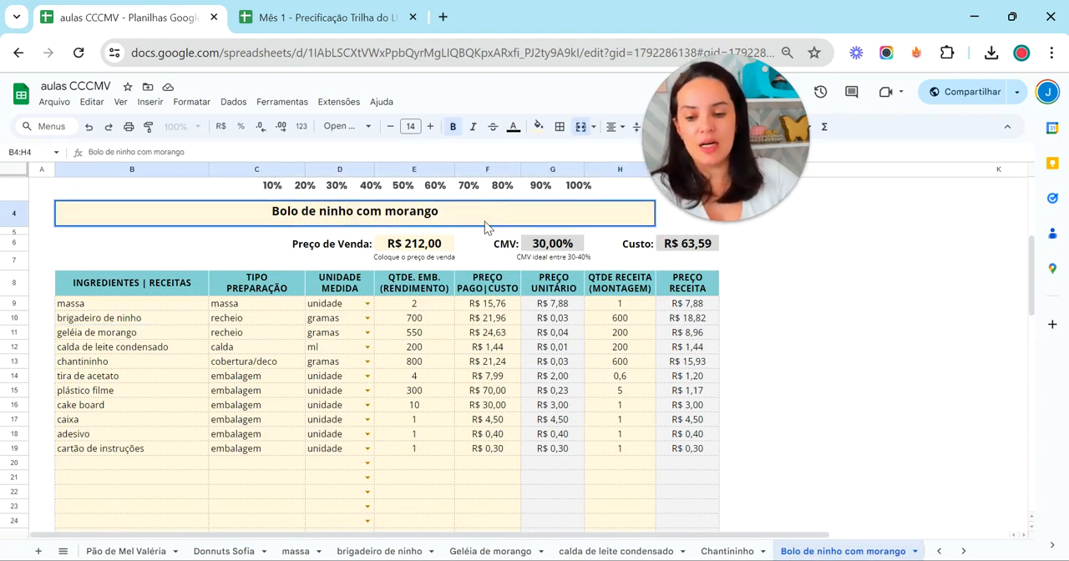
left_click(415, 322)
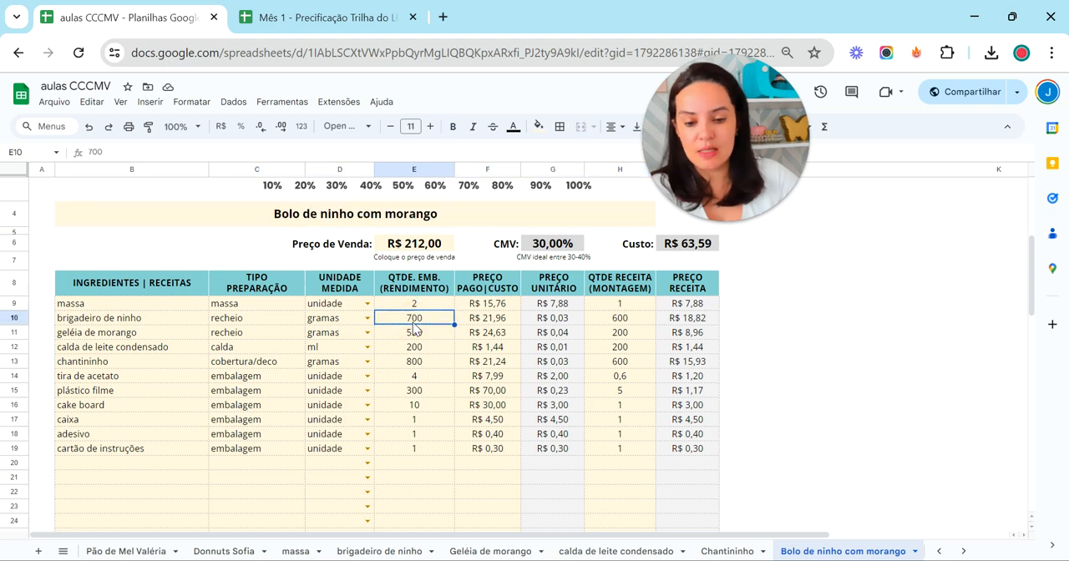
left_click(498, 322)
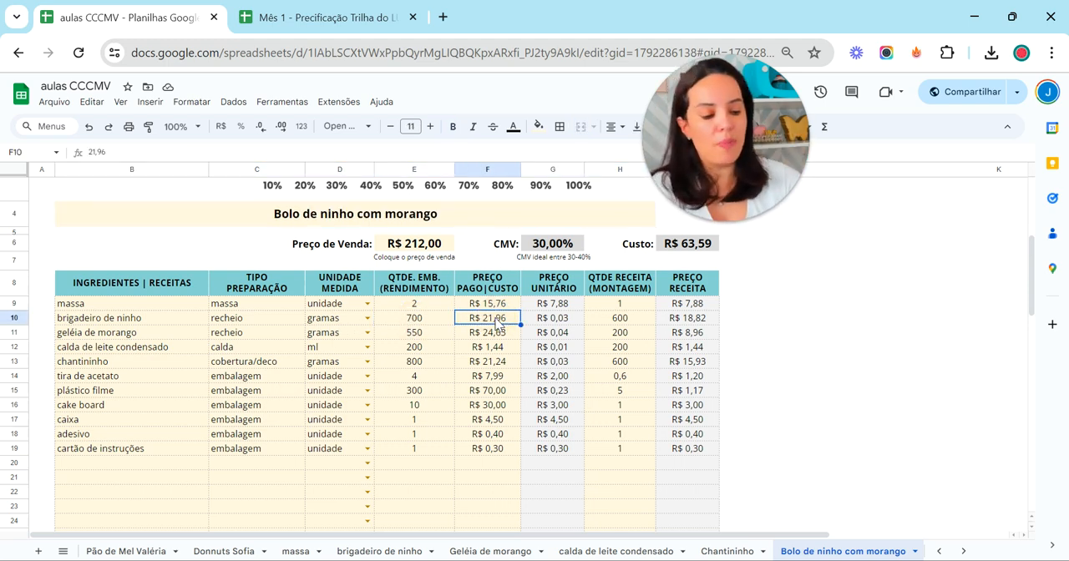
left_click(603, 321)
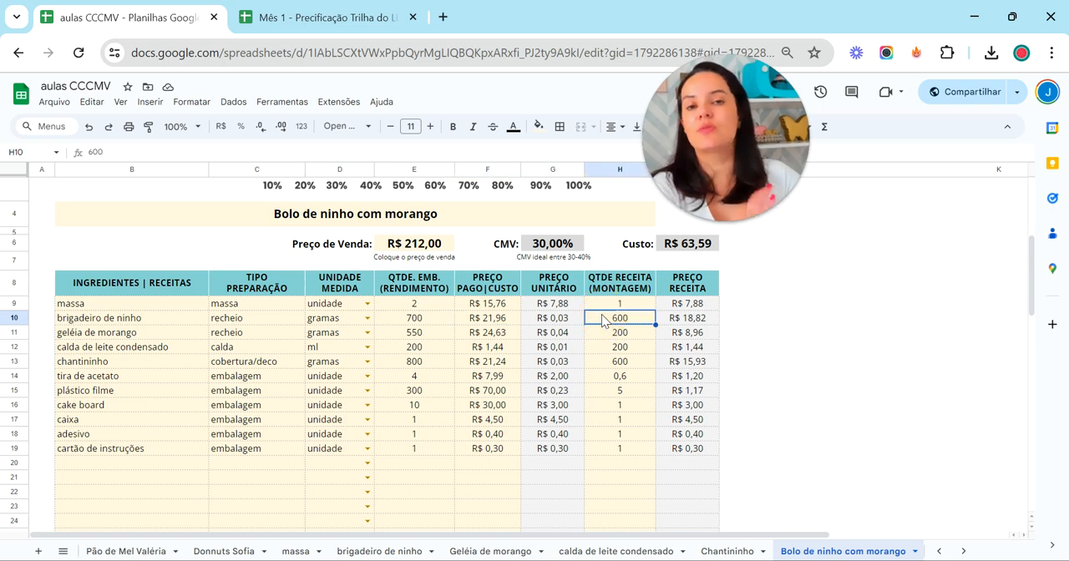
left_click(694, 321)
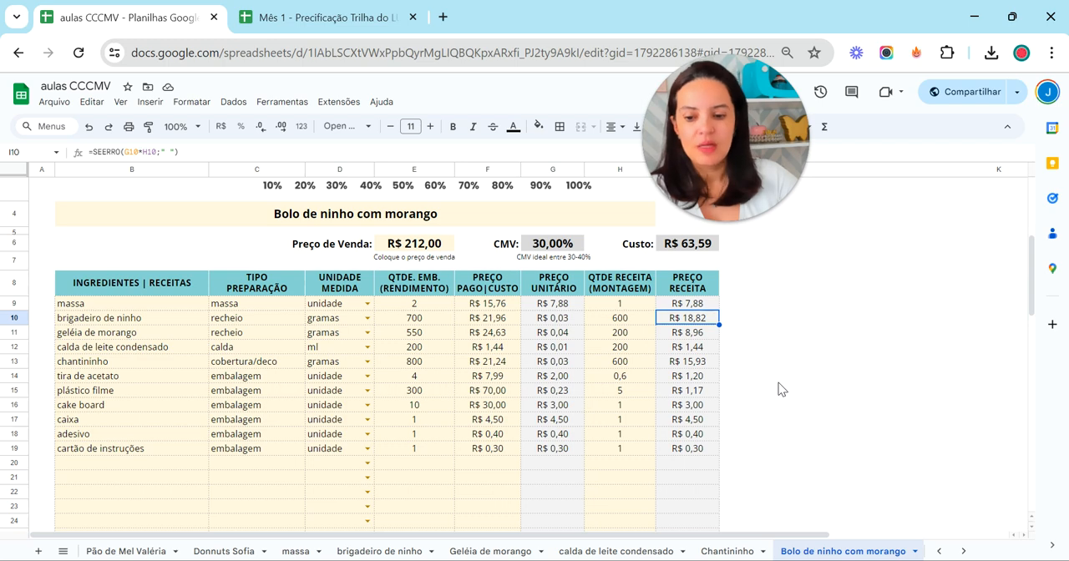
Go through the cake's remaining items one by one, from geléia de morango through the packaging entries to cartão de instruções
left_click(100, 334)
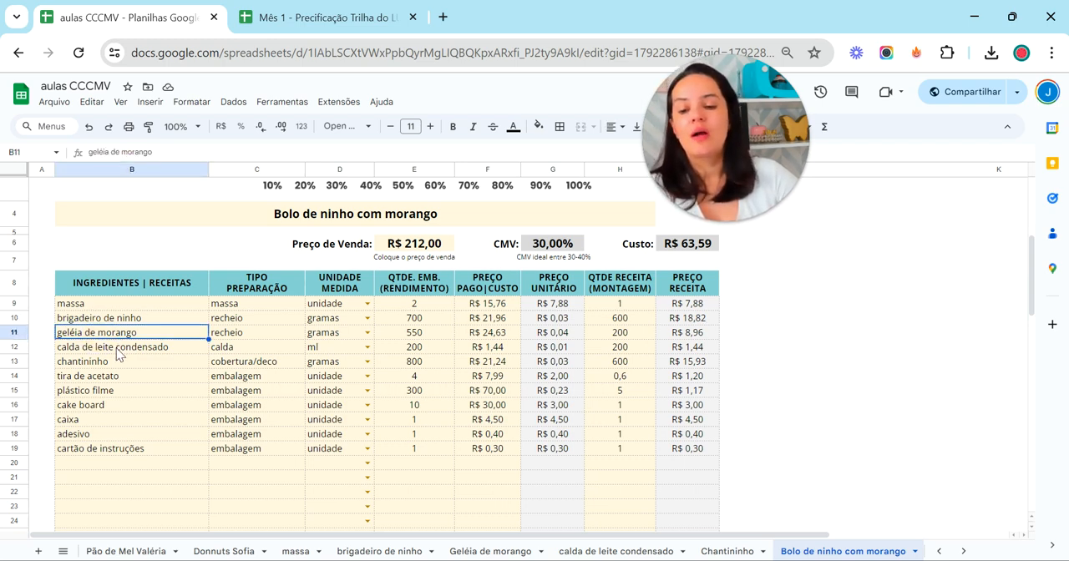
left_click(117, 351)
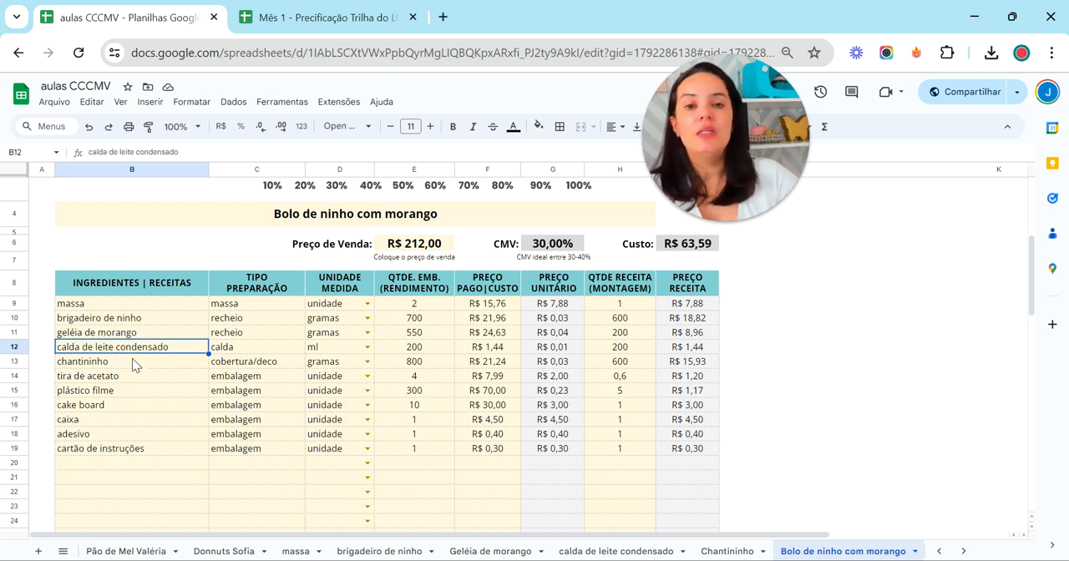
left_click(132, 360)
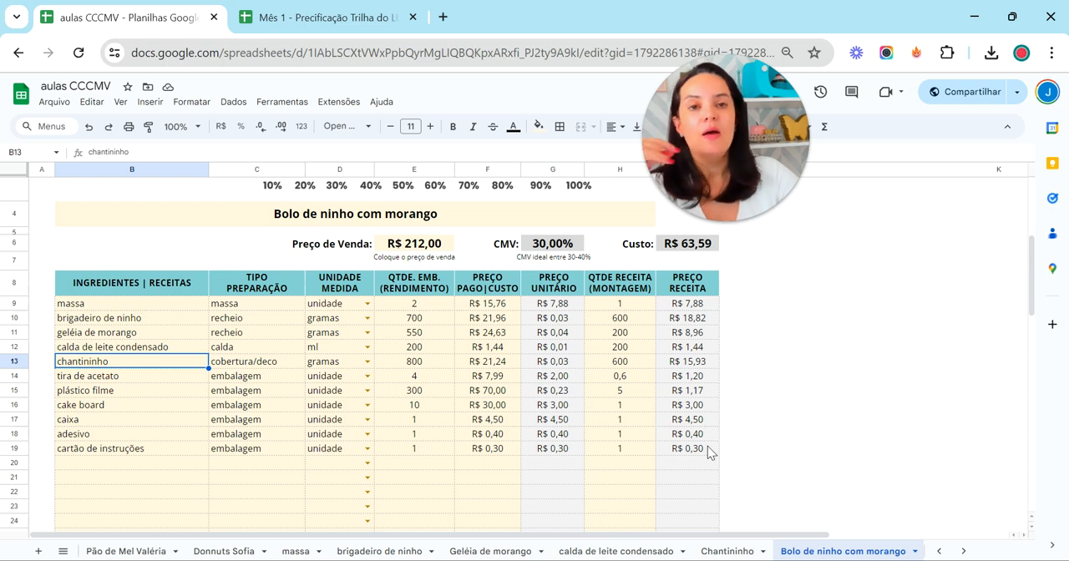
left_click(97, 377)
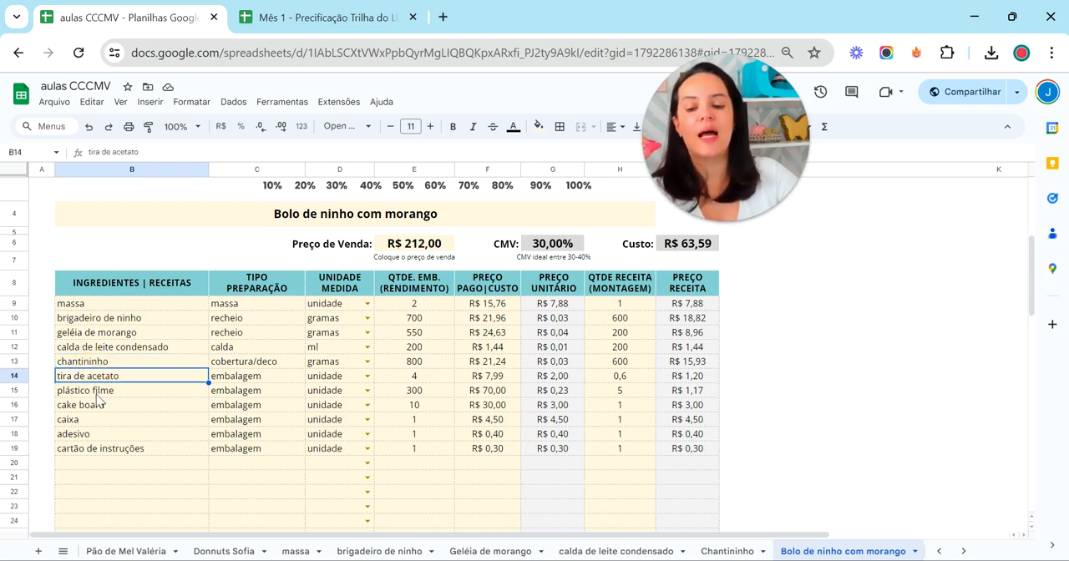
left_click(96, 396)
left_click(99, 404)
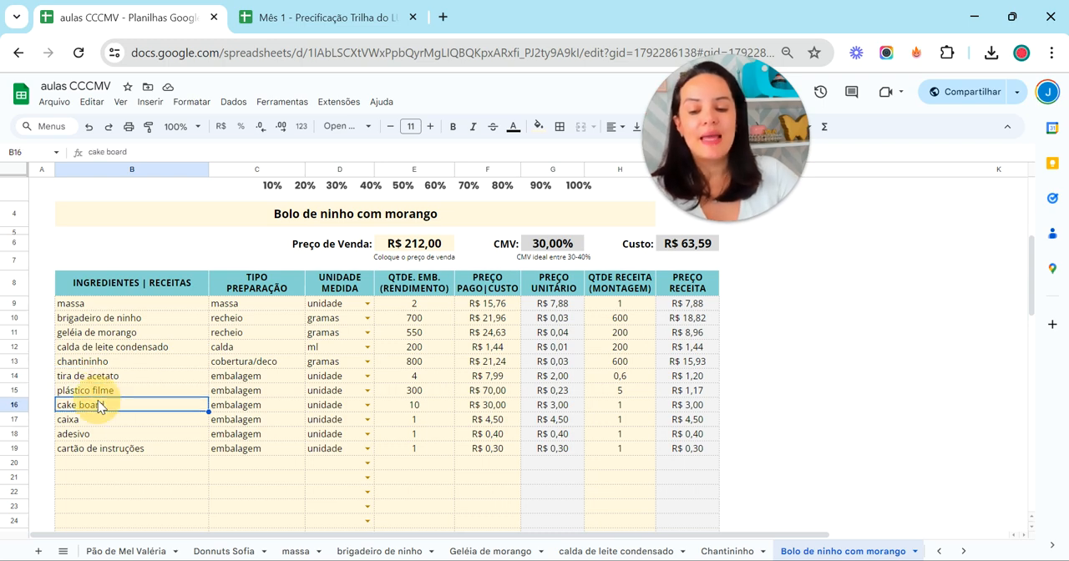
left_click(98, 419)
left_click(91, 434)
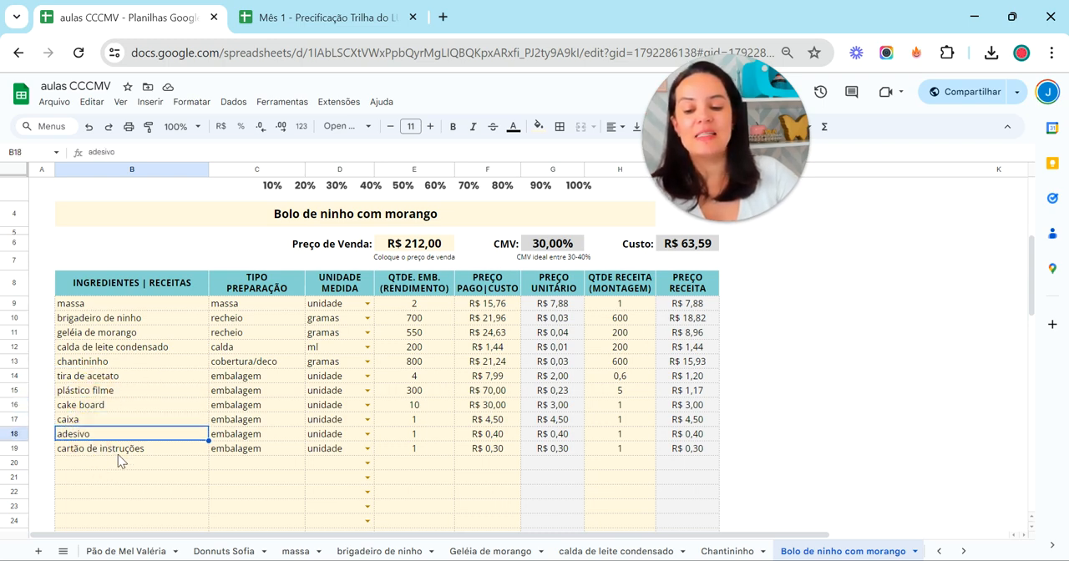
left_click(118, 452)
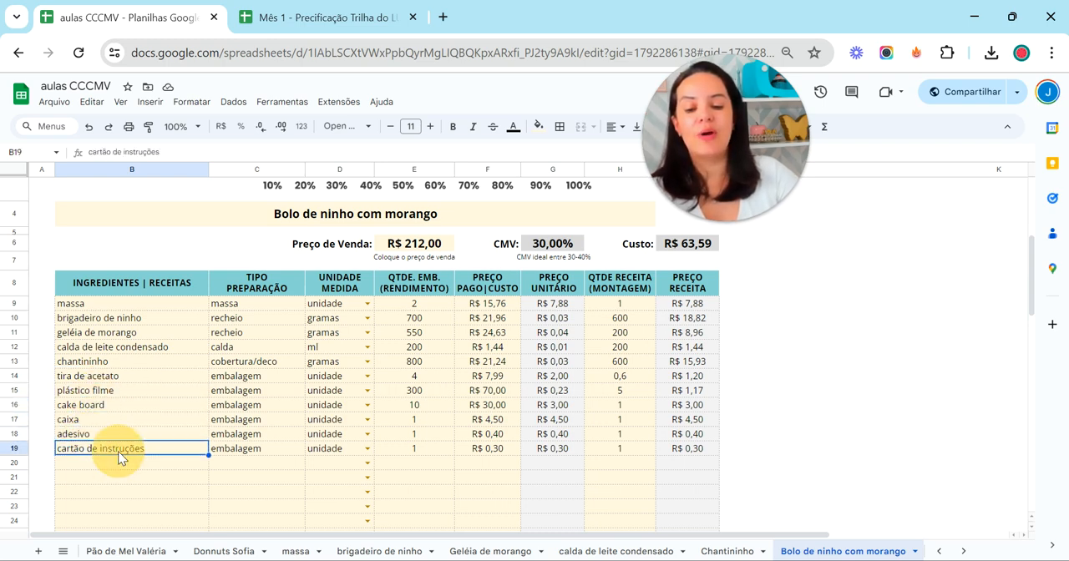
Examine the packaging rows' package quantities, prices paid and assembly quantities, and the cake's total Custo formula
left_click(404, 379)
left_click(402, 391)
left_click(397, 405)
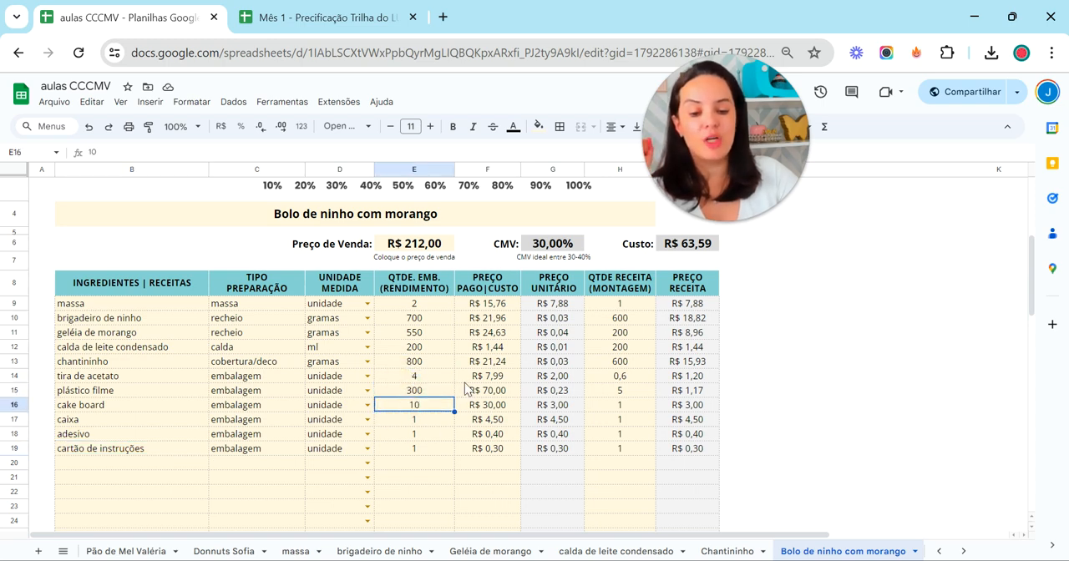
left_click(493, 379)
left_click(495, 390)
left_click(498, 405)
left_click_drag(625, 390, 634, 448)
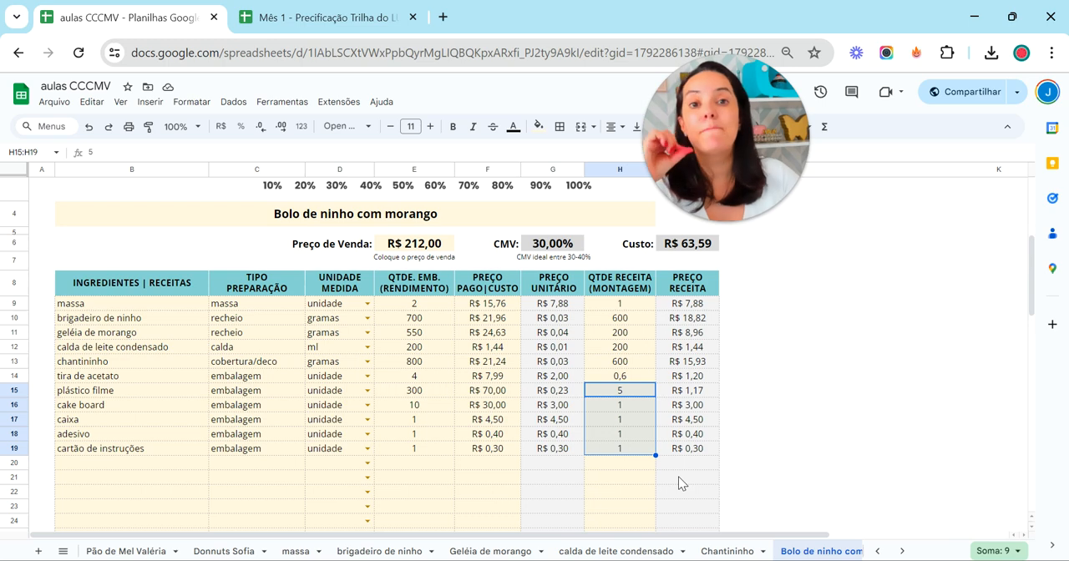
left_click(688, 244)
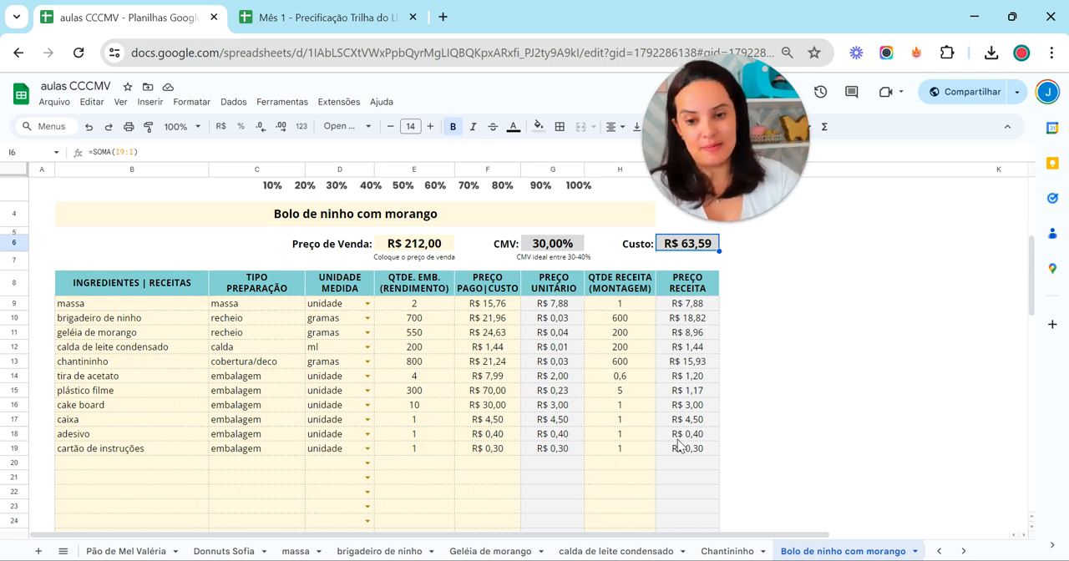
In the Mês 1 - Precificação spreadsheet, enter a Preço of 22 in row 9 of the Lista Ingredientes on the Ingredientes sheet
left_click(331, 32)
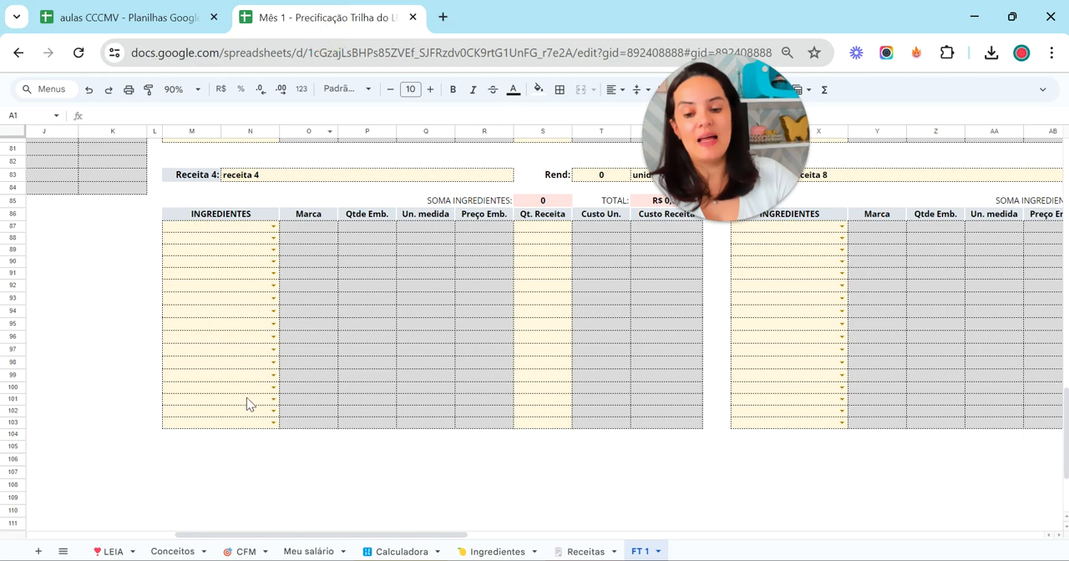
left_click(493, 551)
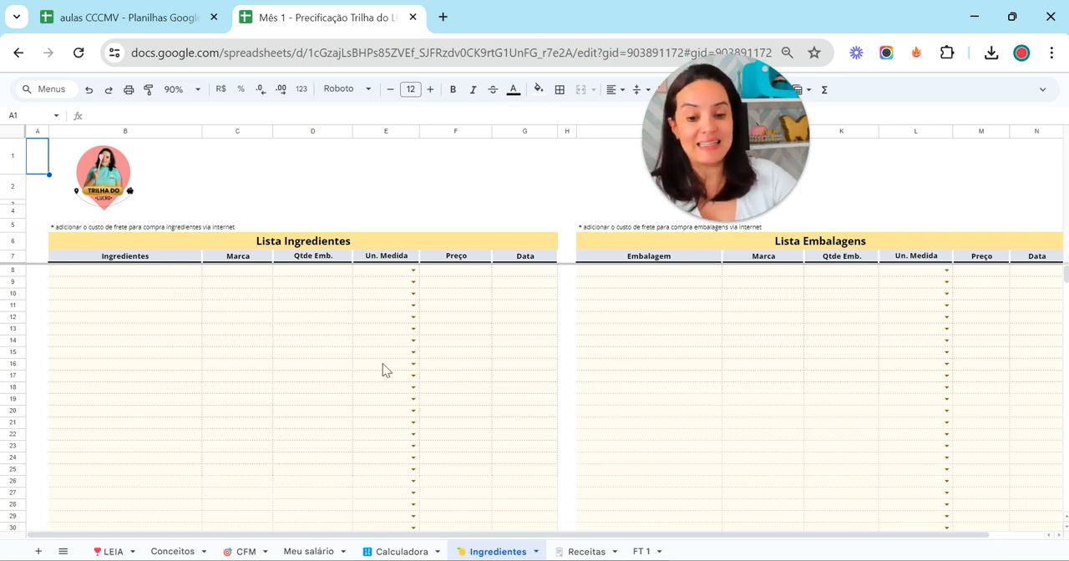
left_click(458, 288)
type("22")
left_click(456, 341)
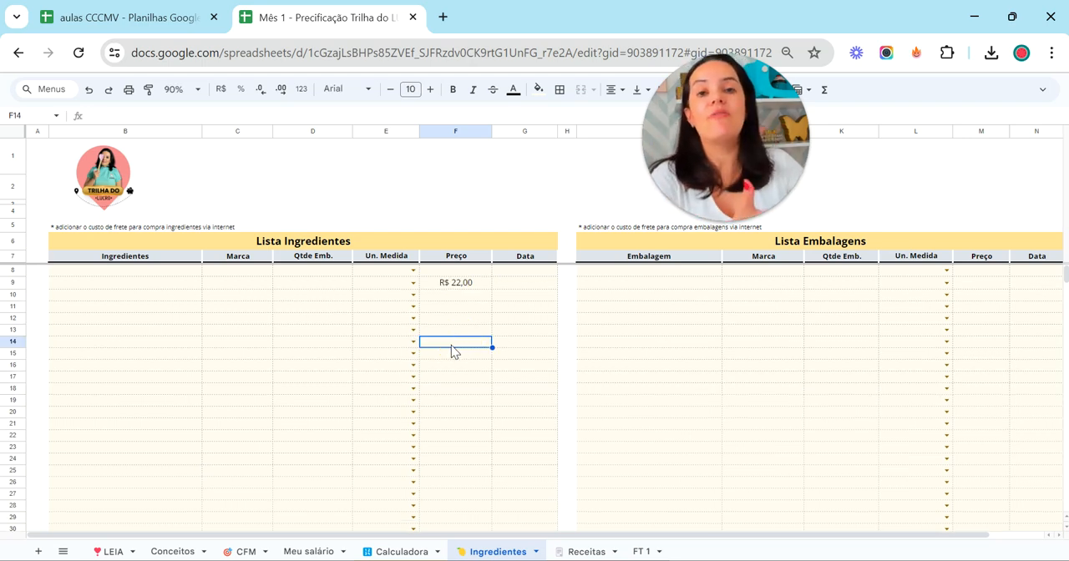
Back in the aulas CCCMV spreadsheet, set the ovos price paid to 22 on the massa sheet and reopen Bolo de ninho com morango
left_click(151, 24)
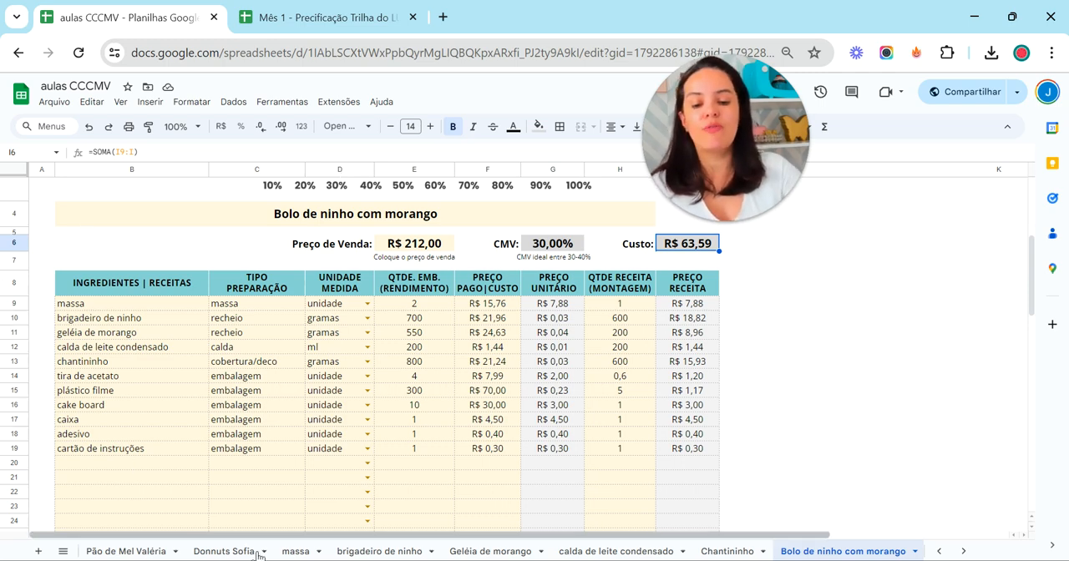
left_click(294, 551)
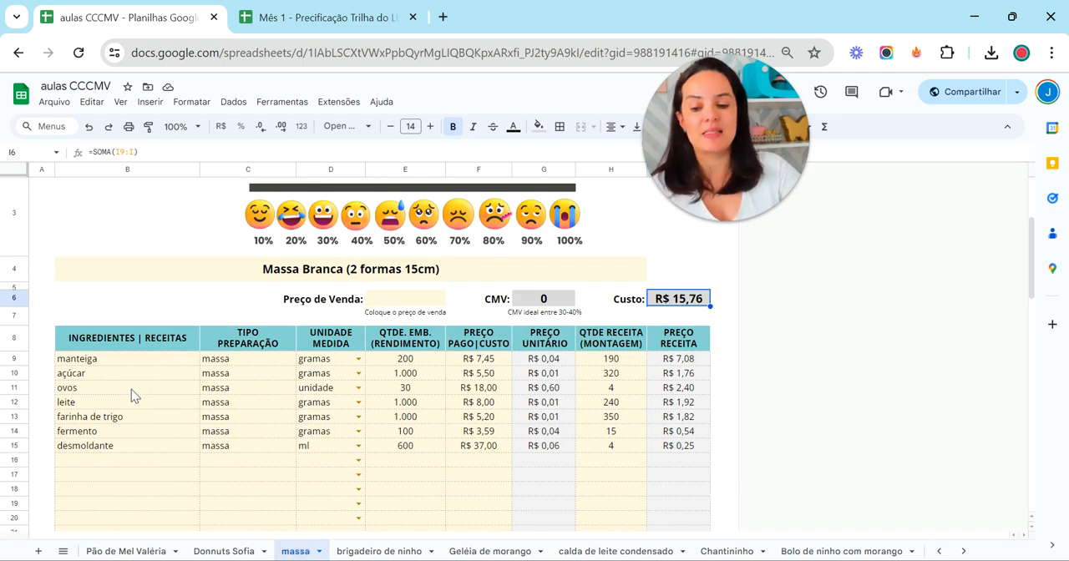
left_click(489, 387)
type("22")
left_click(473, 489)
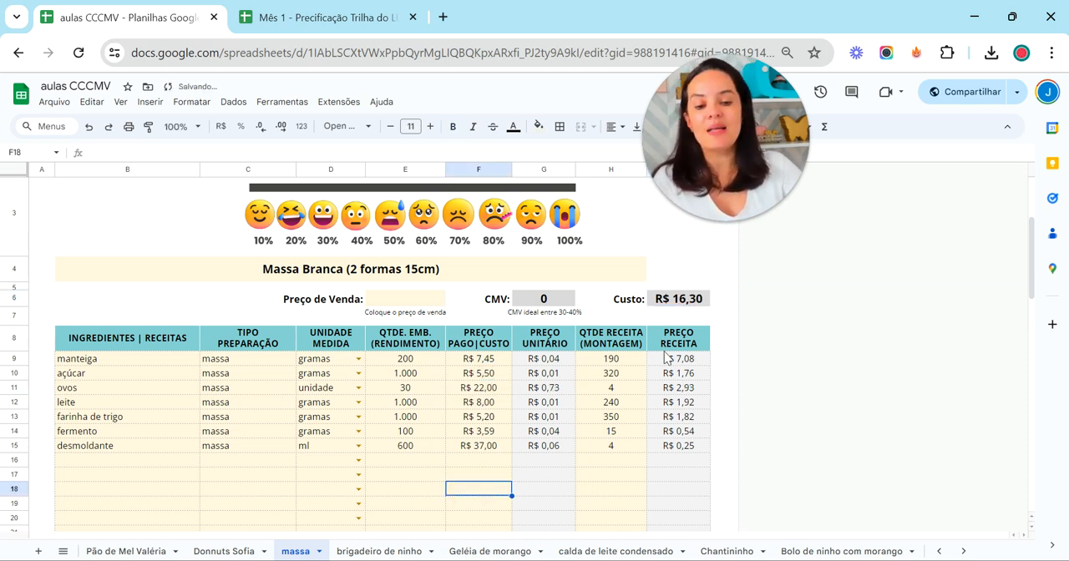
left_click(806, 552)
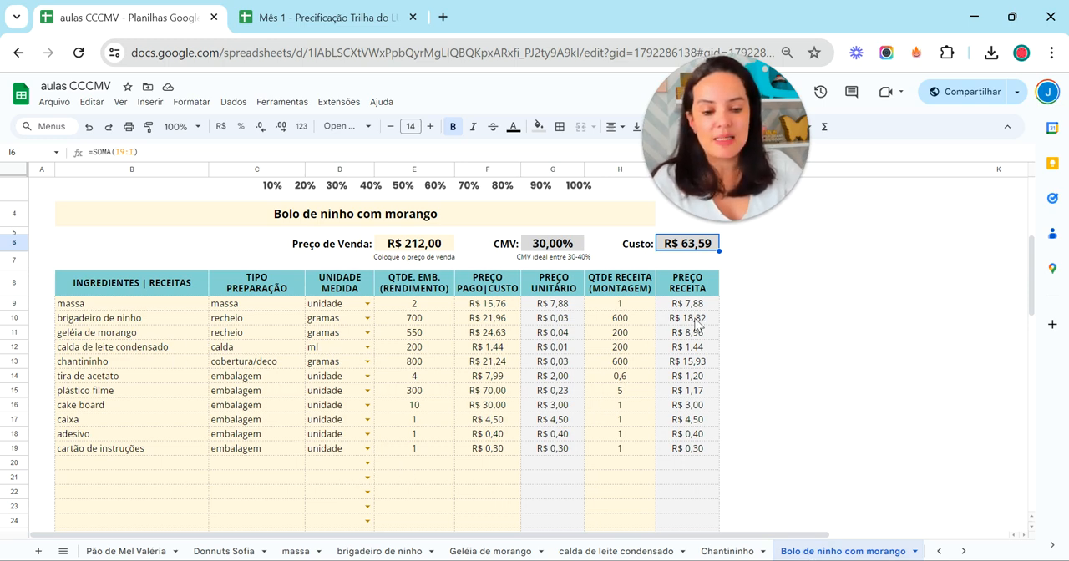
Set the massa row's price paid to 16,3 on the Bolo de ninho com morango sheet
left_click(505, 304)
type("1")
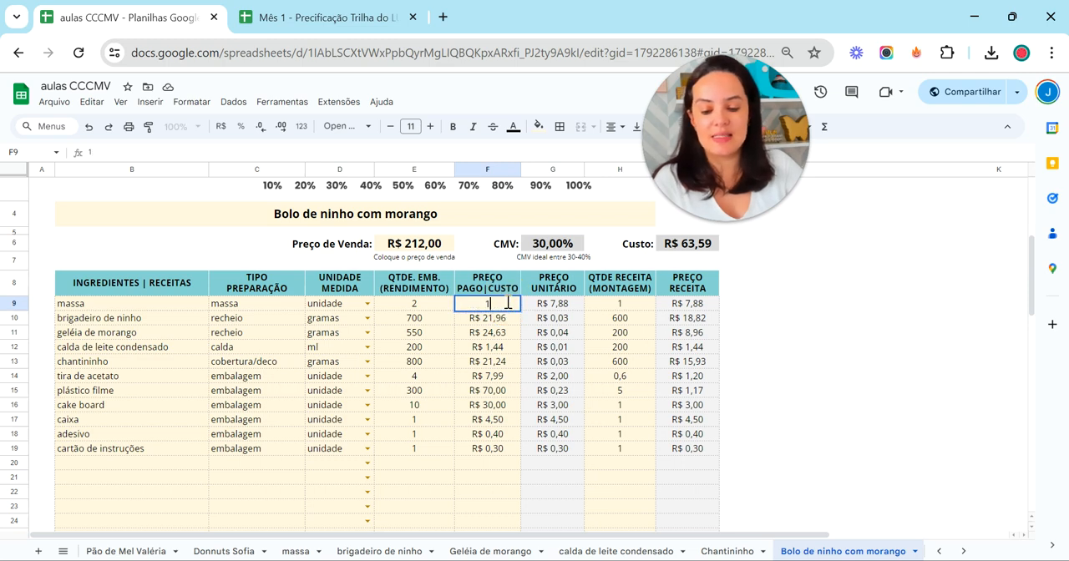
type("6,3")
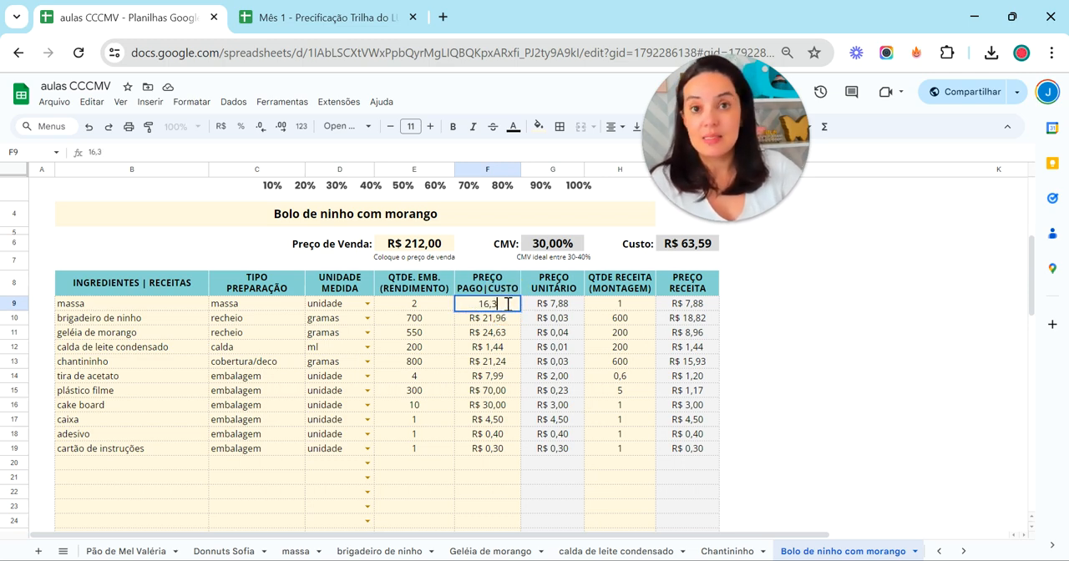
left_click(547, 506)
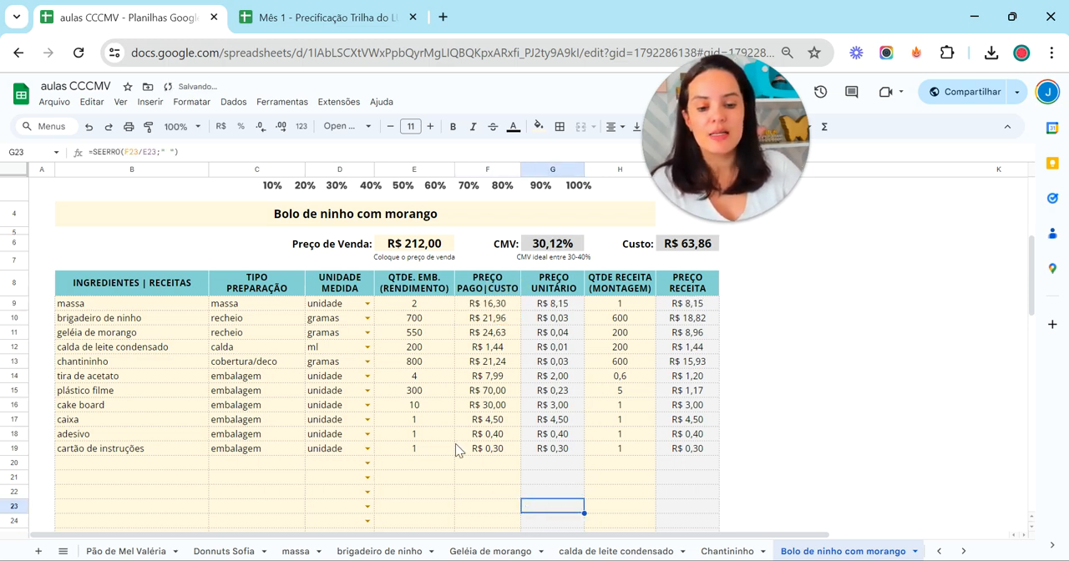
Undo the last massa and ovos price changes, then reopen Bolo de ninho com morango and check its total Custo
left_click(89, 129)
left_click(90, 131)
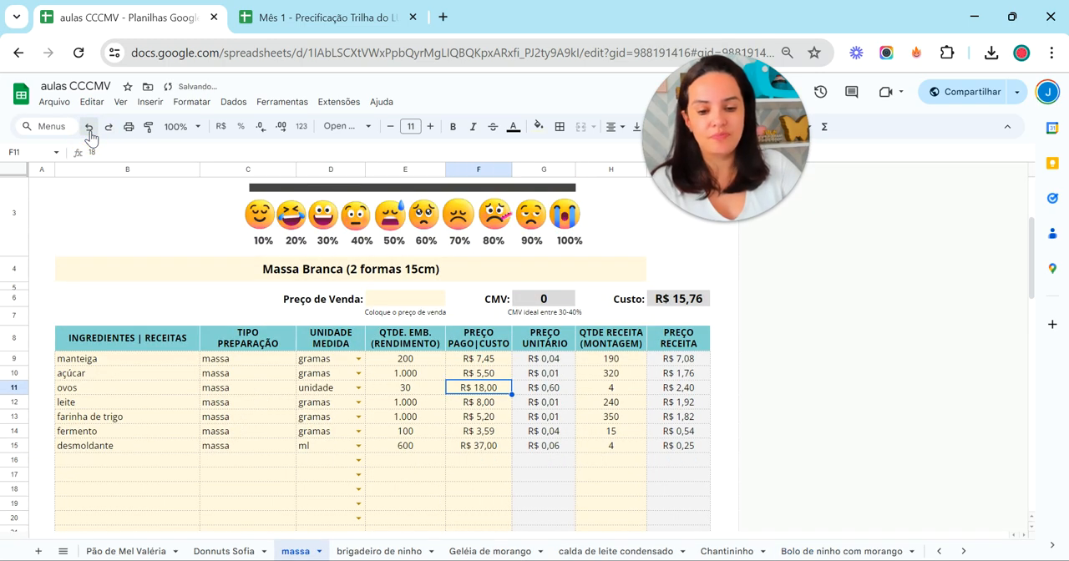
left_click(830, 552)
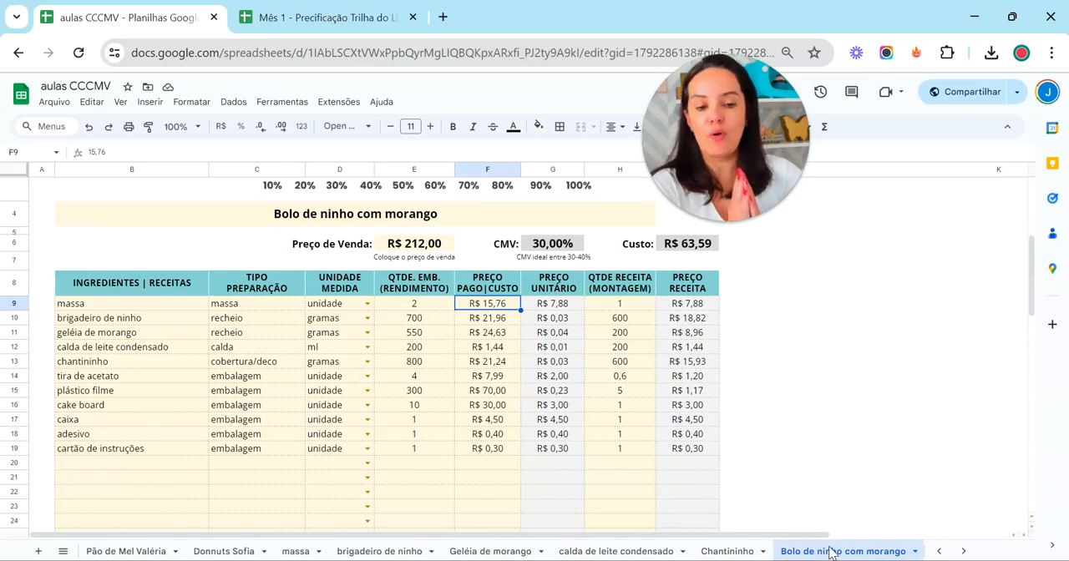
left_click(707, 245)
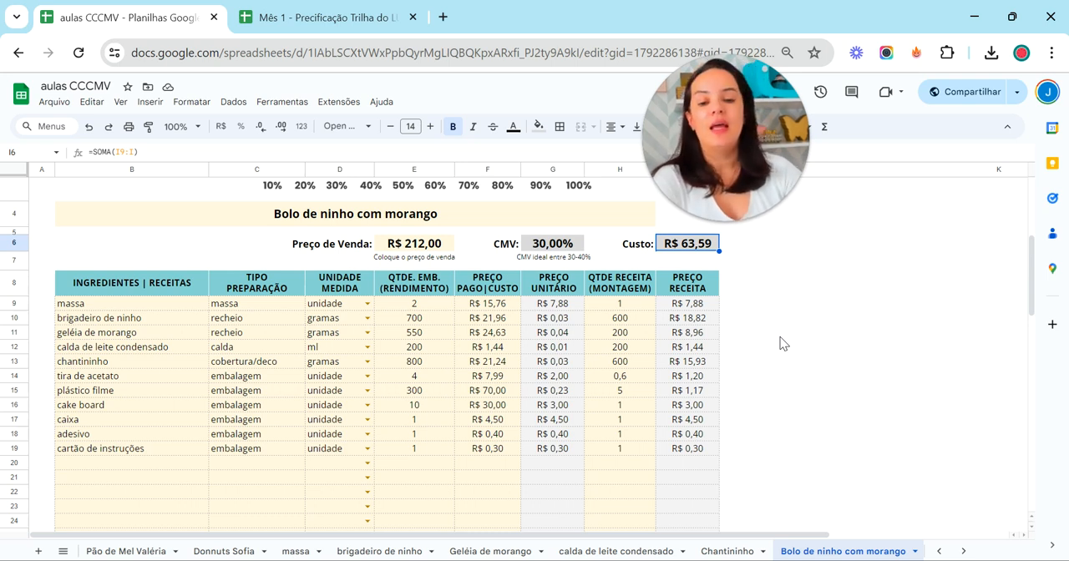
Set the cake's Preço de Venda to 120 and check the CMV formula
left_click(417, 251)
type("120")
key("Return")
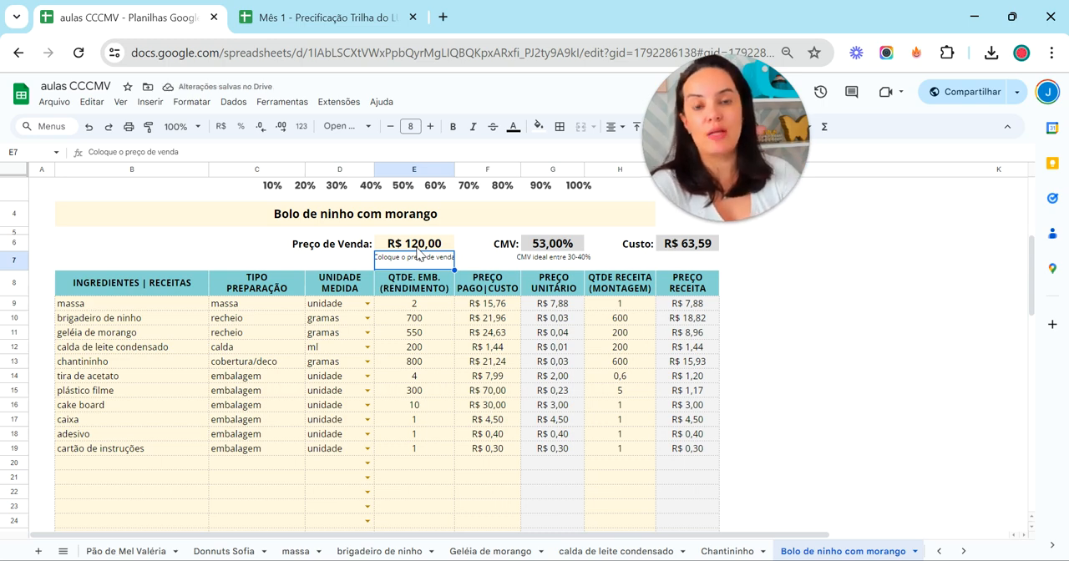
scroll(476, 242, "up", 3)
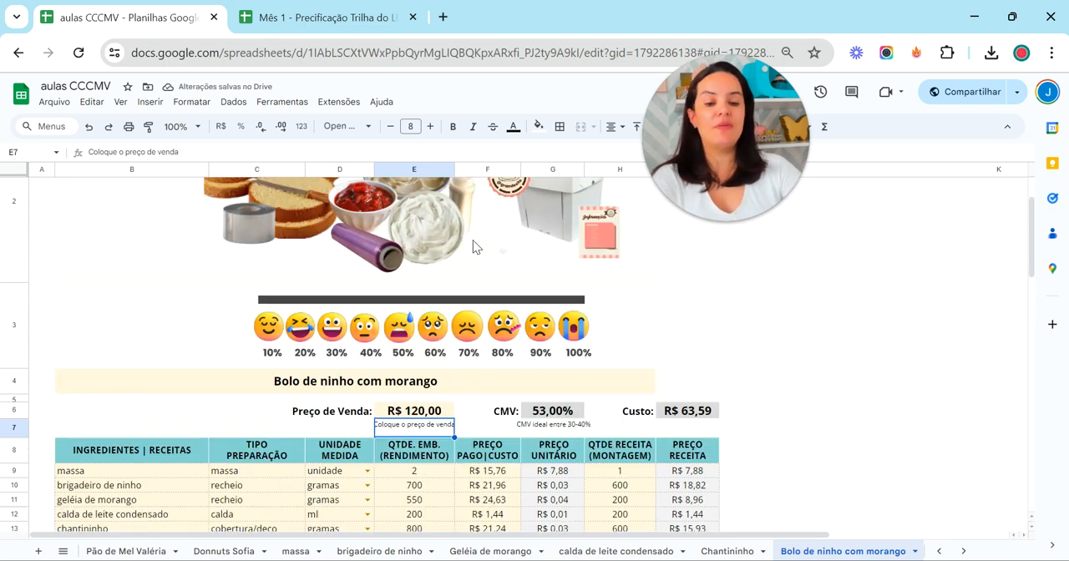
left_click(556, 412)
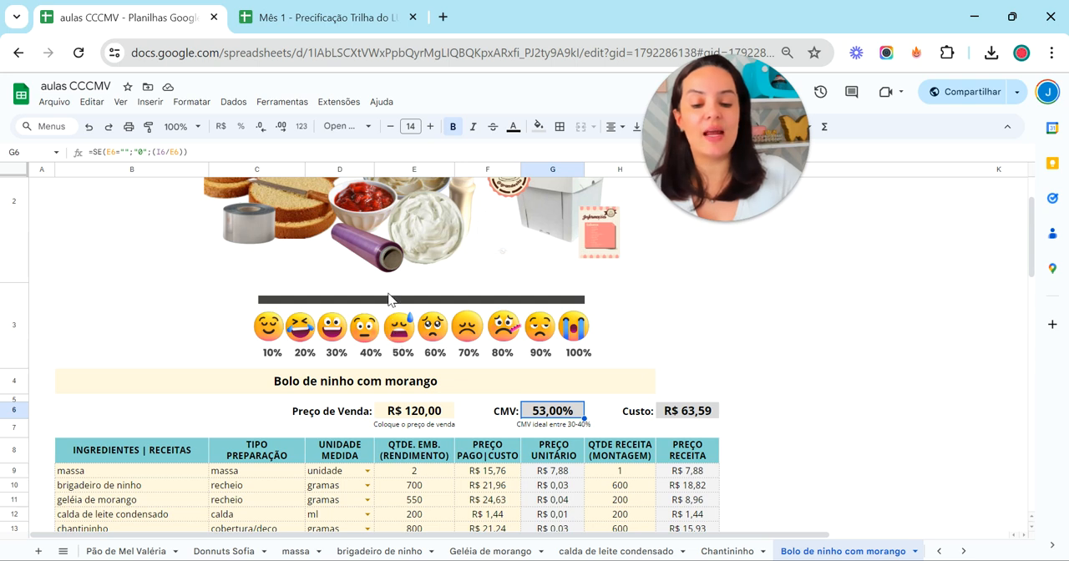
Set the cake's Preço de Venda to 160
left_click(419, 416)
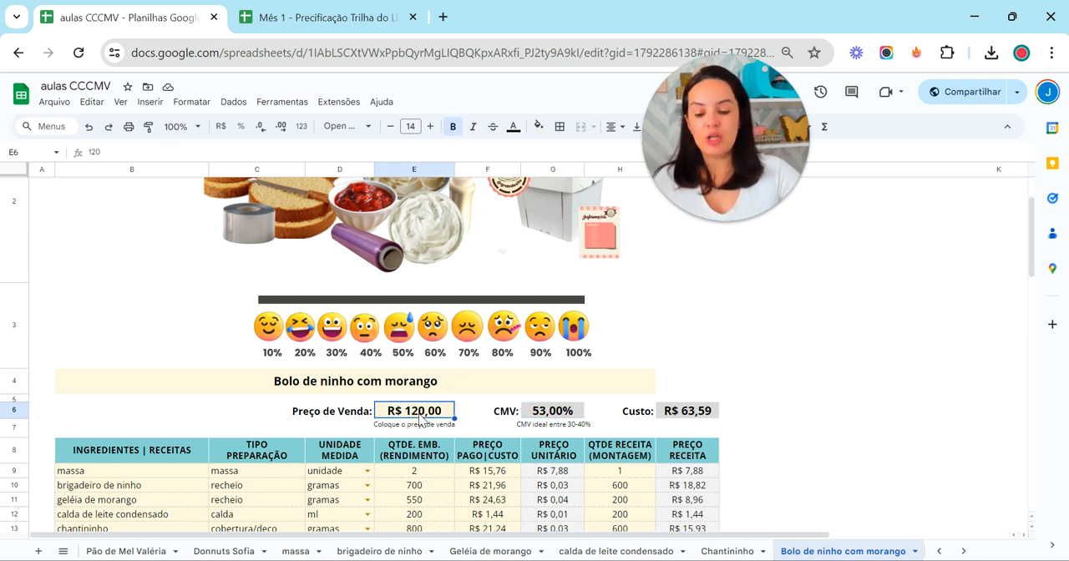
type("160")
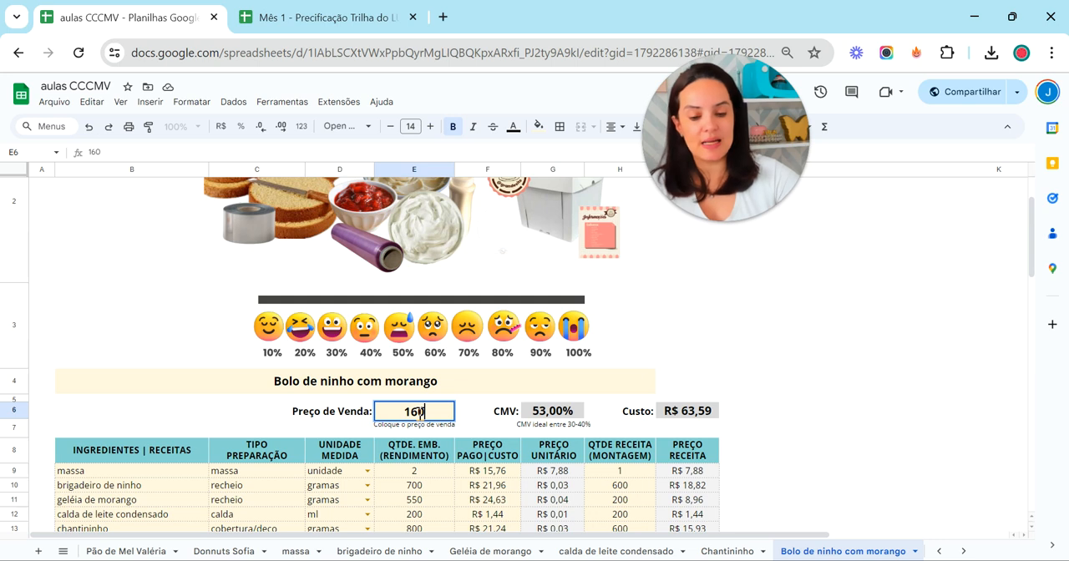
key("Return")
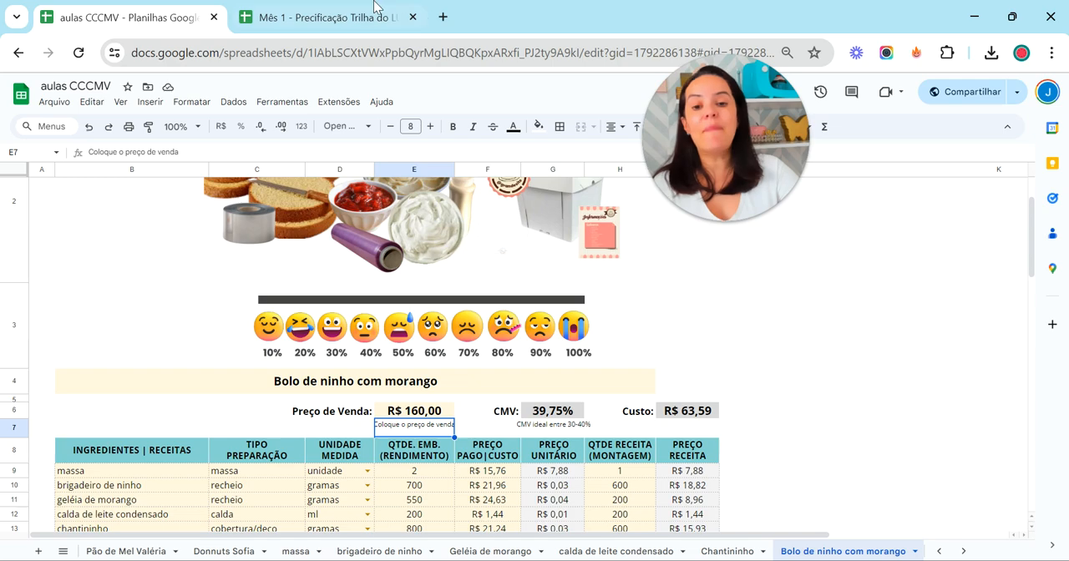
Switch to the Mês 1 - Precificação spreadsheet and look over the recipe blocks on the FT 1 sheet
left_click(284, 16)
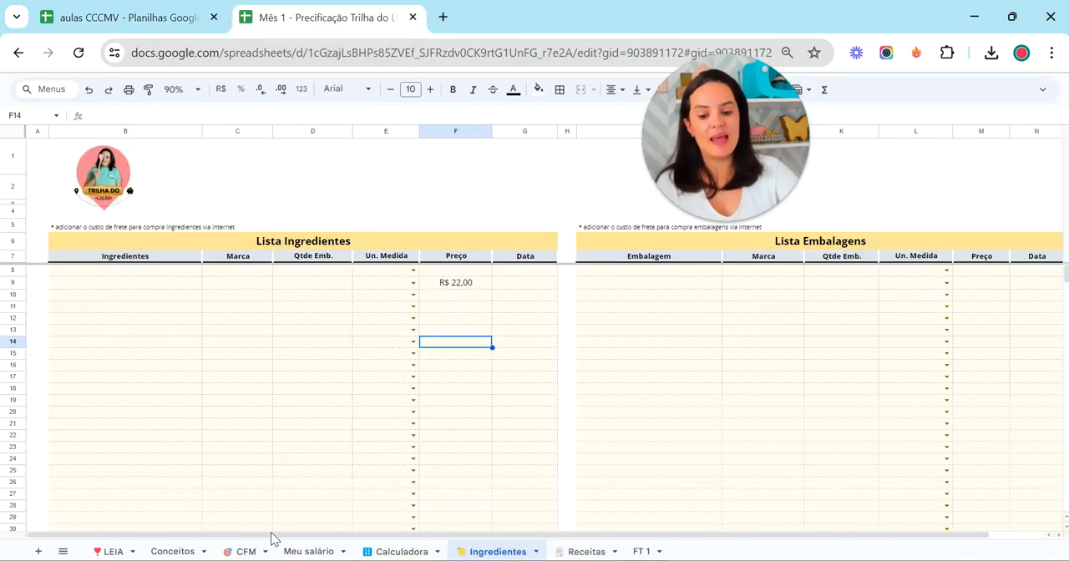
left_click(640, 551)
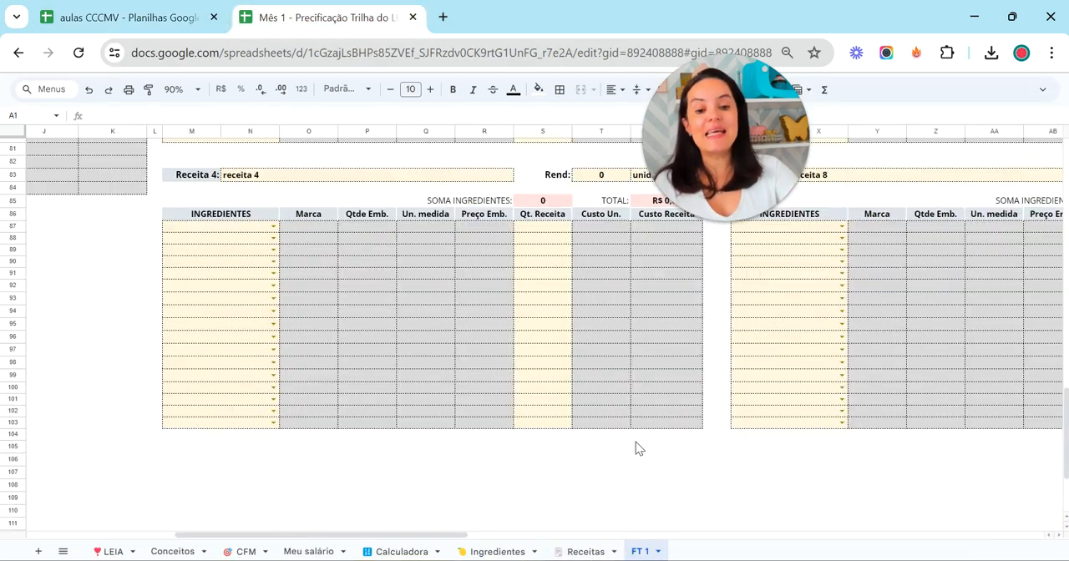
scroll(632, 449, "up", 8)
left_click_drag(442, 523, 410, 535)
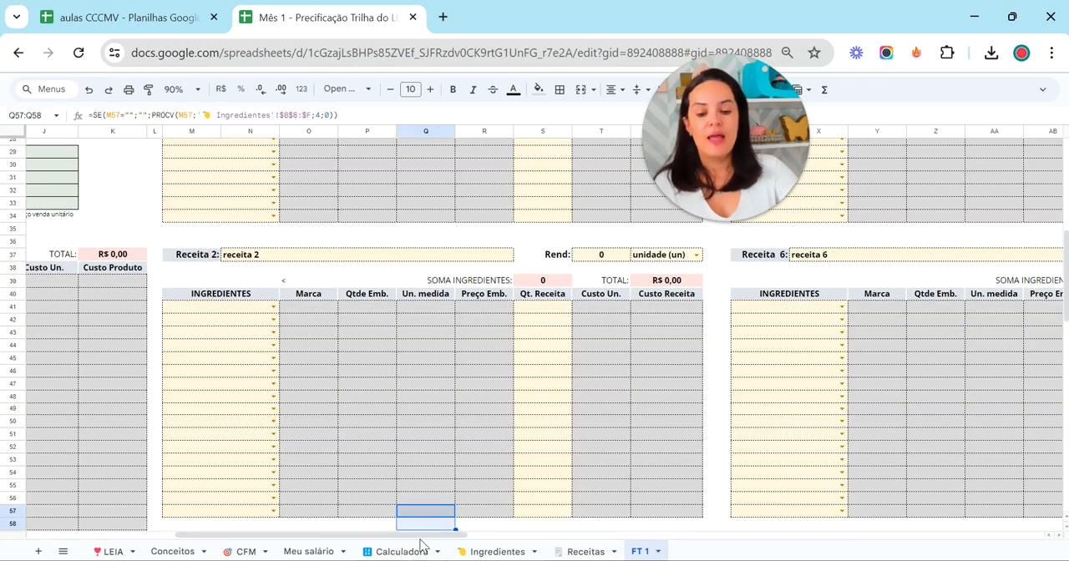
left_click_drag(417, 536, 143, 526)
scroll(557, 337, "up", 3)
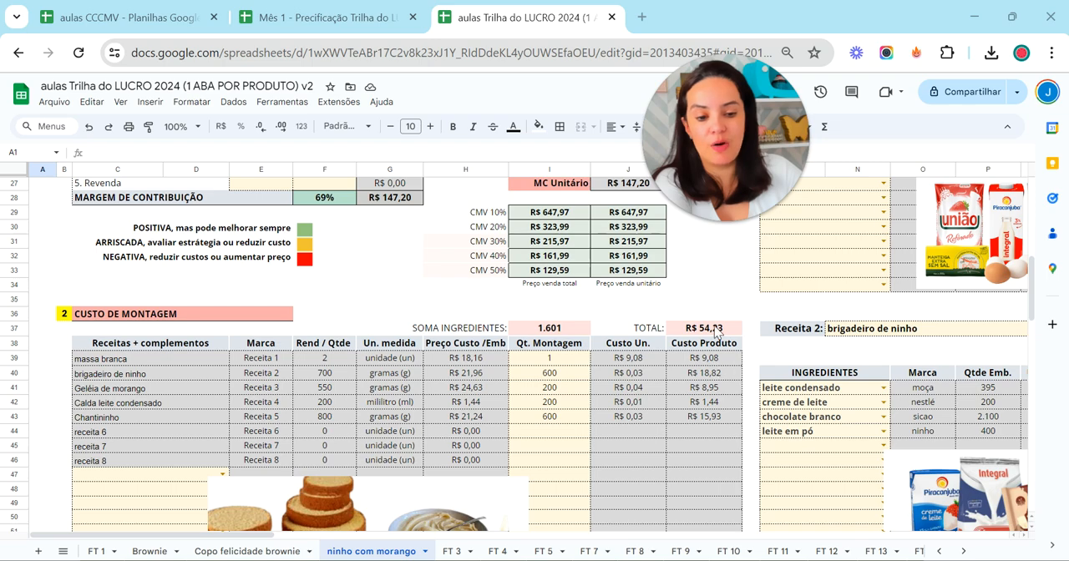
On the ninho com morango sheet of aulas Trilha do LUCRO 2024, examine the assembly, packaging and production cost totals
left_click(715, 329)
scroll(731, 373, "down", 6)
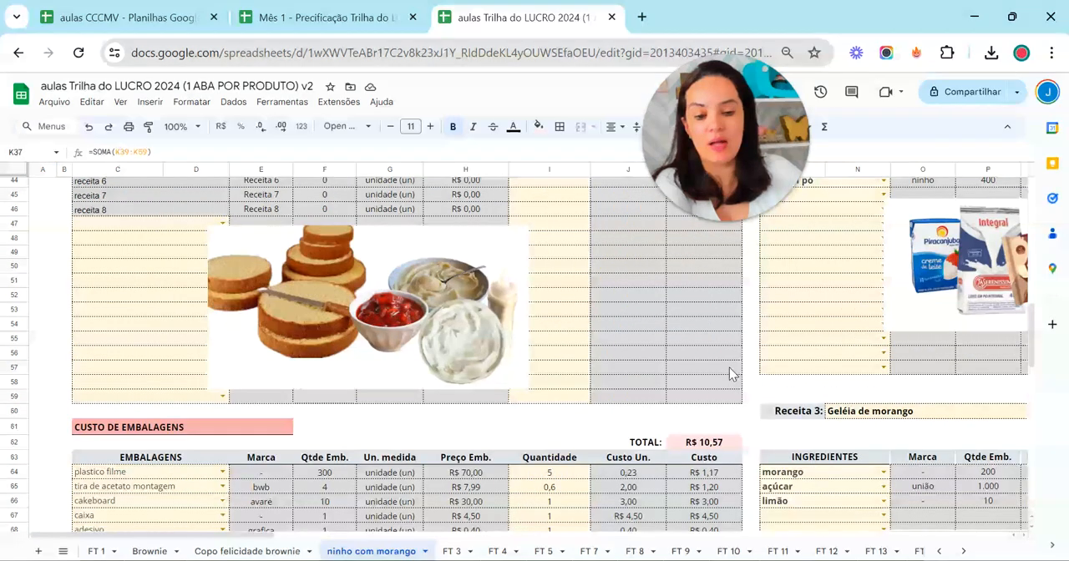
left_click(731, 444)
scroll(731, 447, "down", 2)
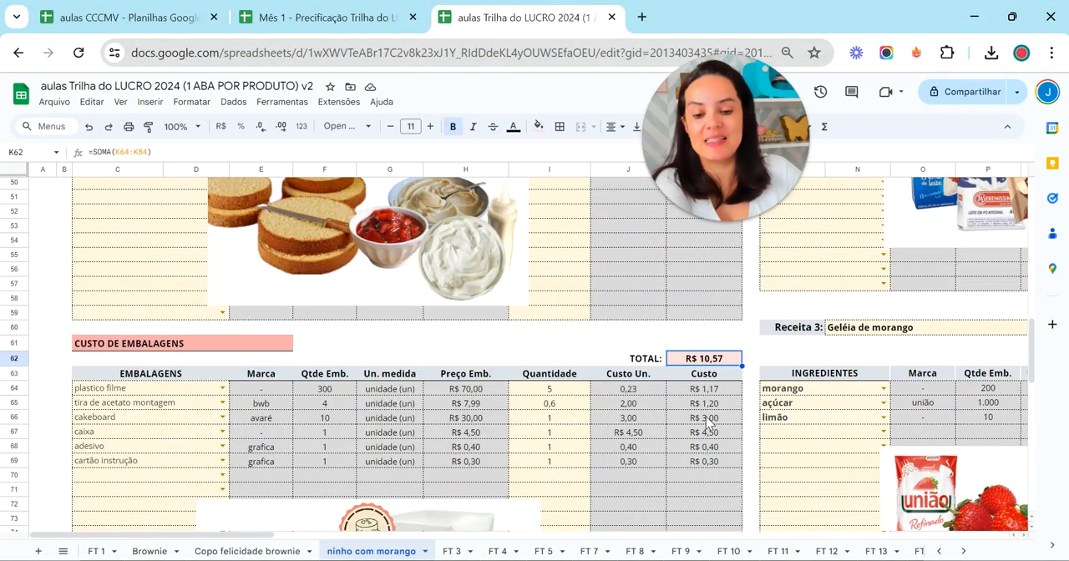
scroll(714, 422, "up", 15)
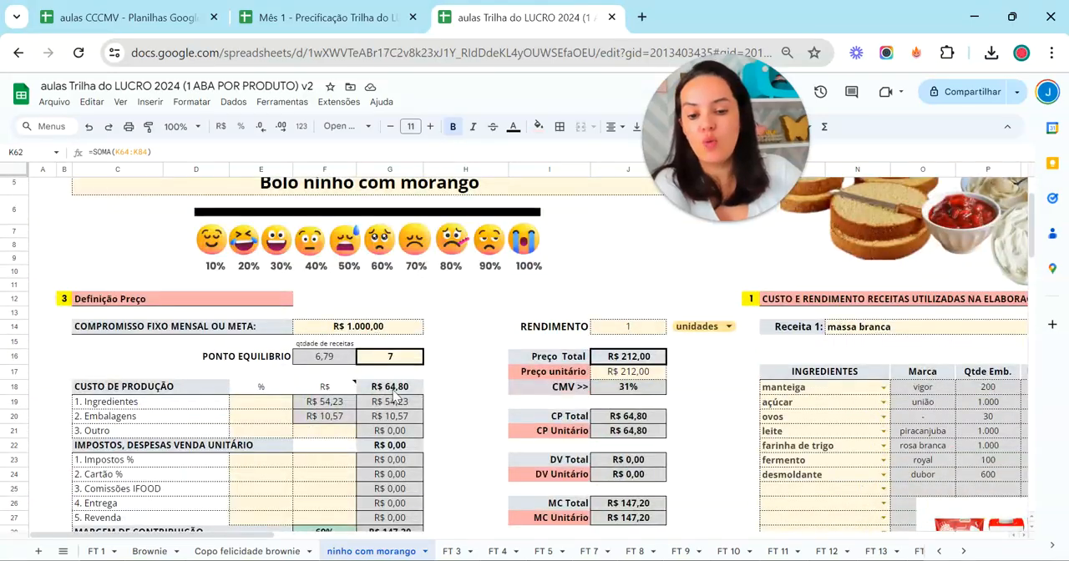
scroll(429, 383, "down", 2)
left_click(418, 303)
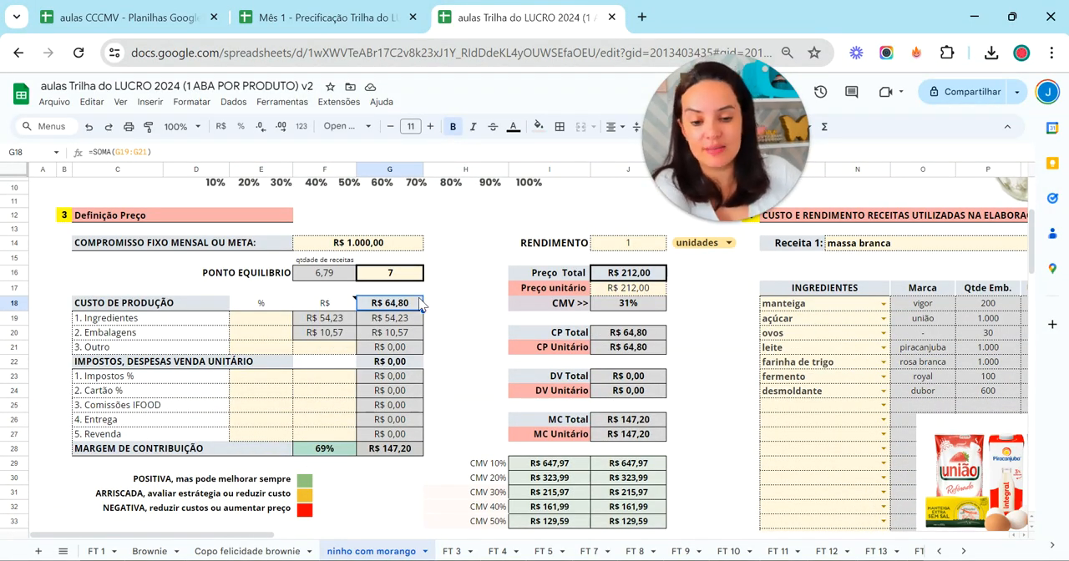
scroll(418, 307, "down", 8)
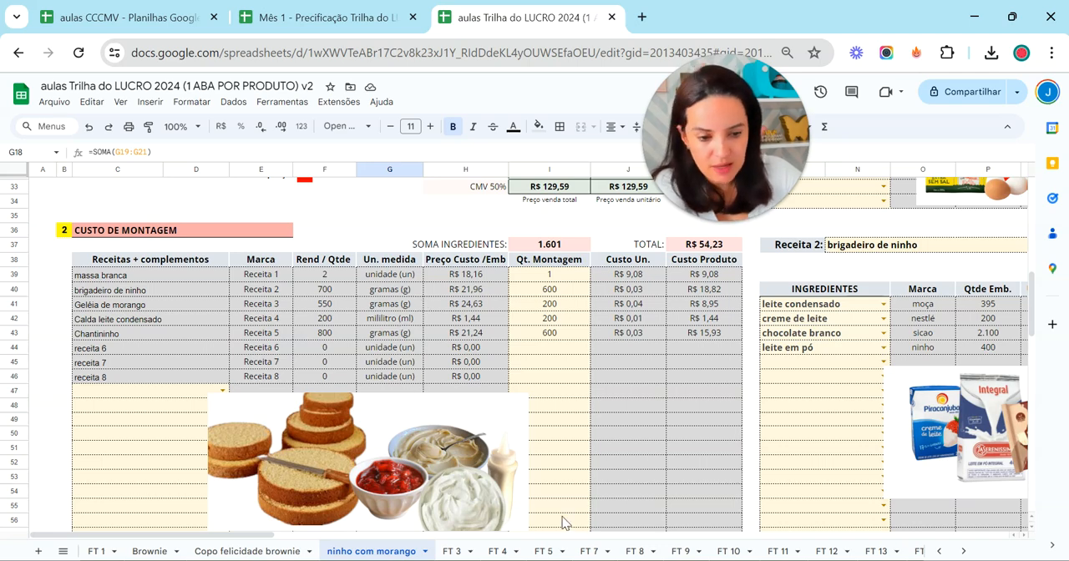
scroll(325, 373, "up", 11)
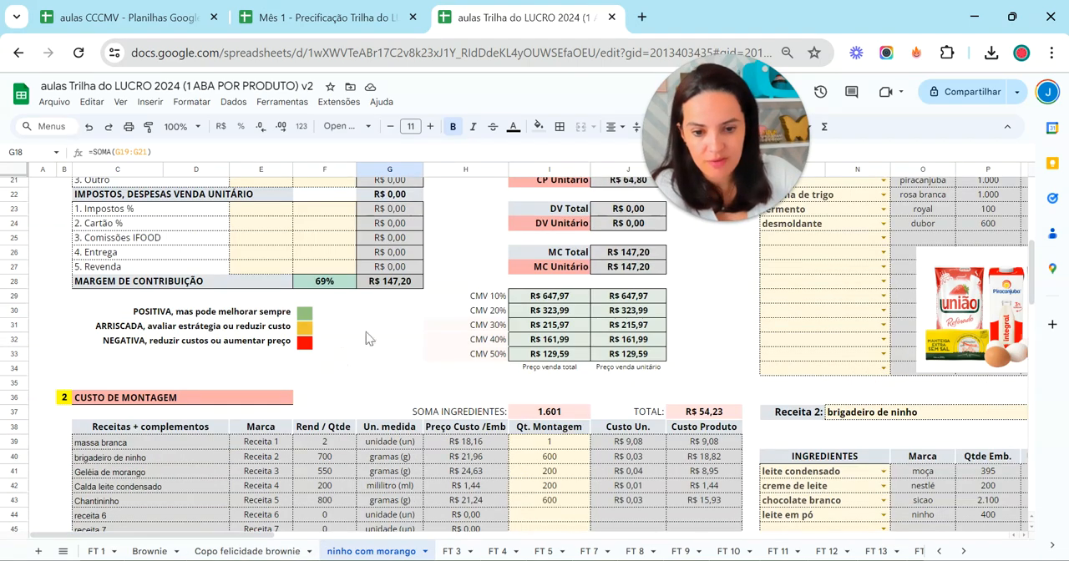
Open the linked Ingredientes sheet from ninho com morango and set the Preço of ovos to 18
left_click(470, 219)
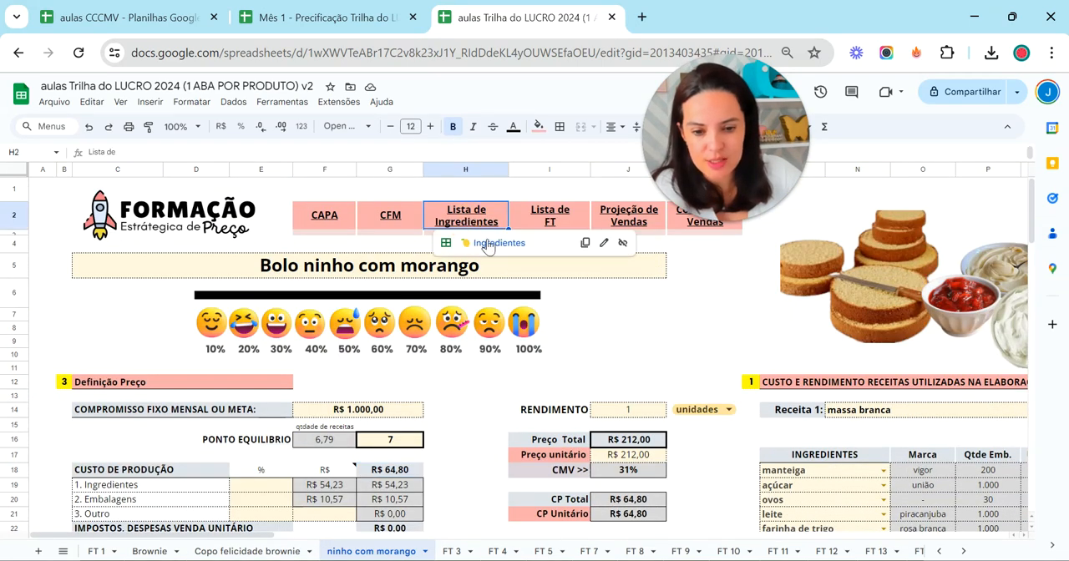
scroll(480, 396, "down", 5)
left_click(702, 409)
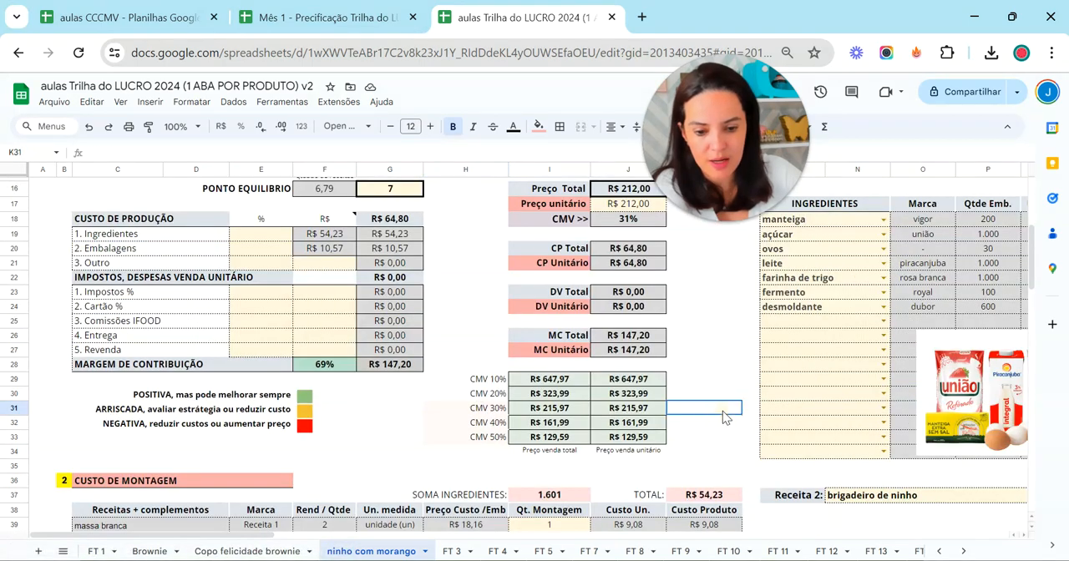
scroll(725, 415, "down", 4)
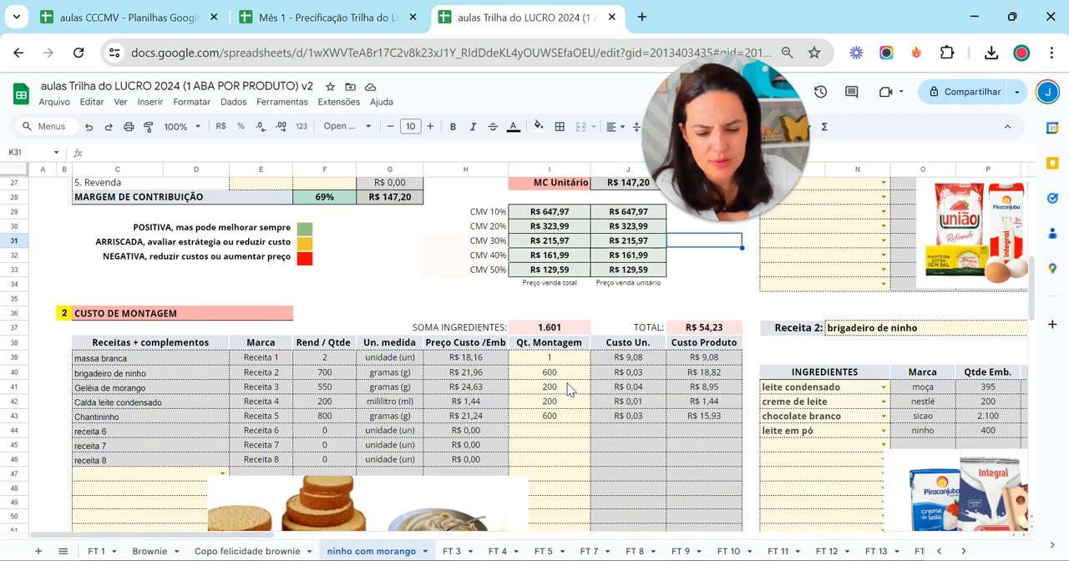
scroll(556, 375, "up", 9)
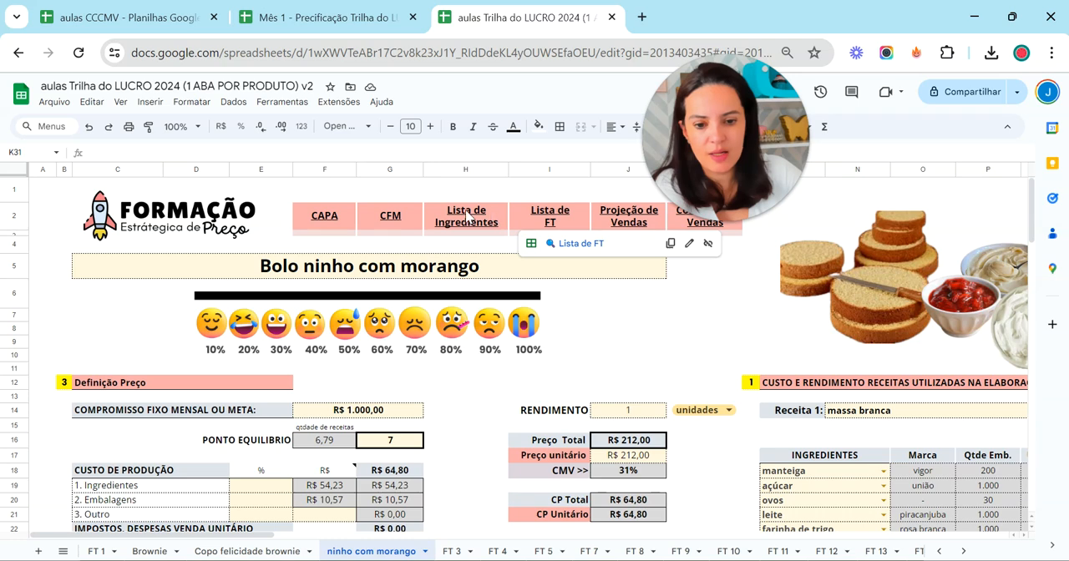
left_click(491, 241)
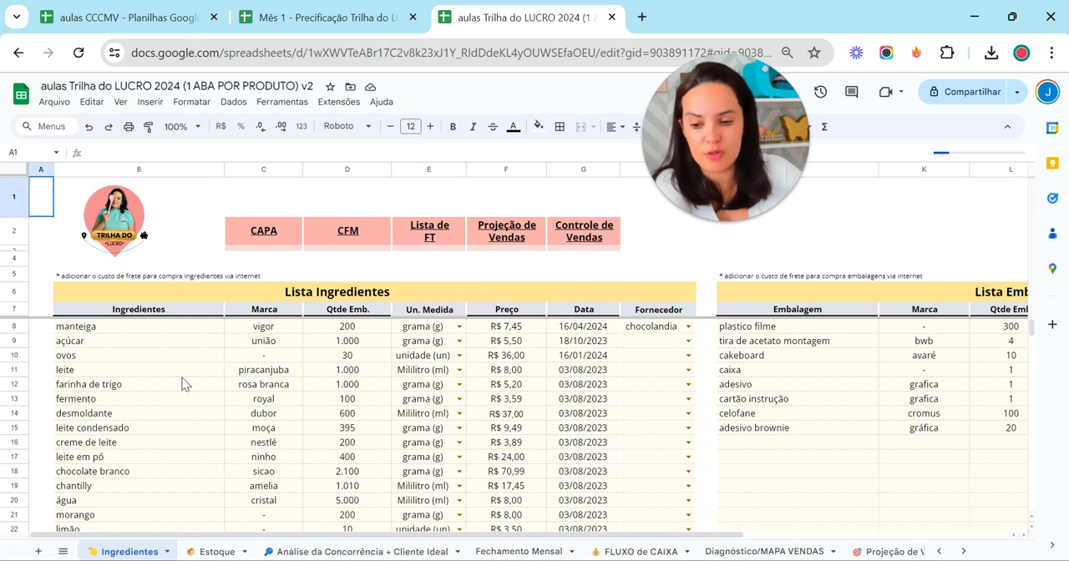
left_click(519, 362)
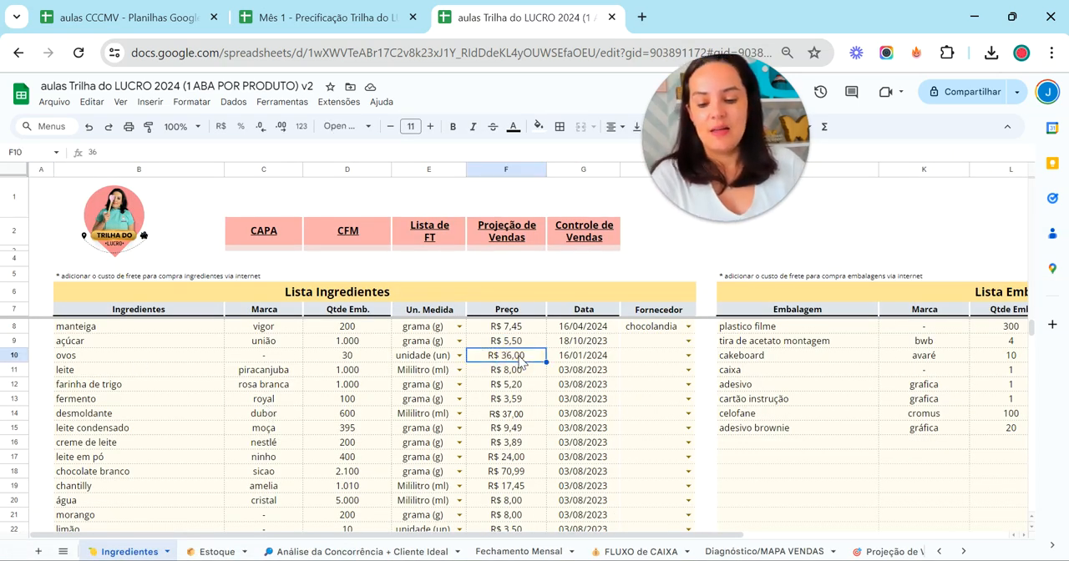
type("18")
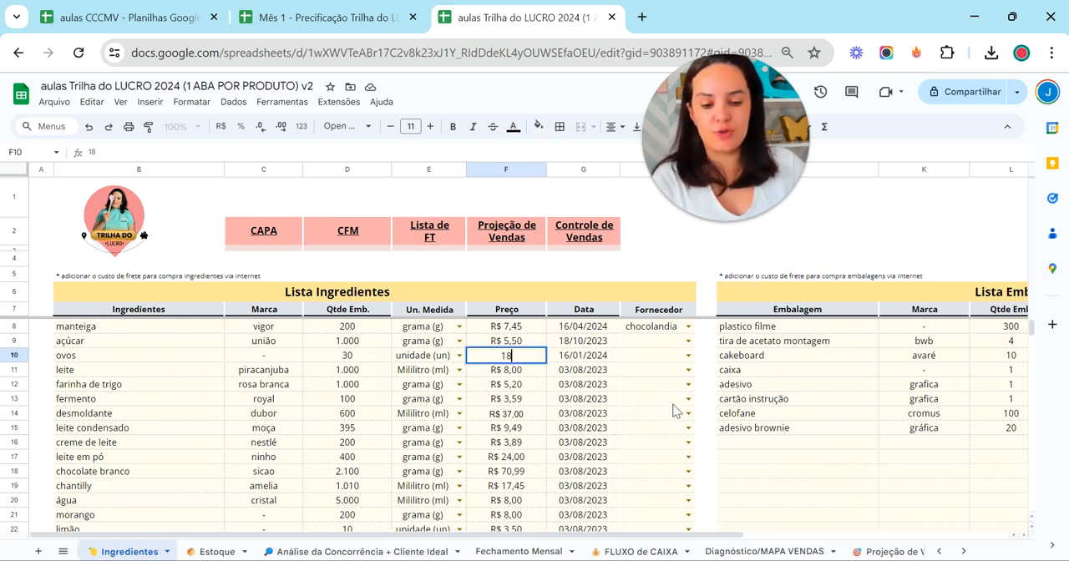
left_click(672, 400)
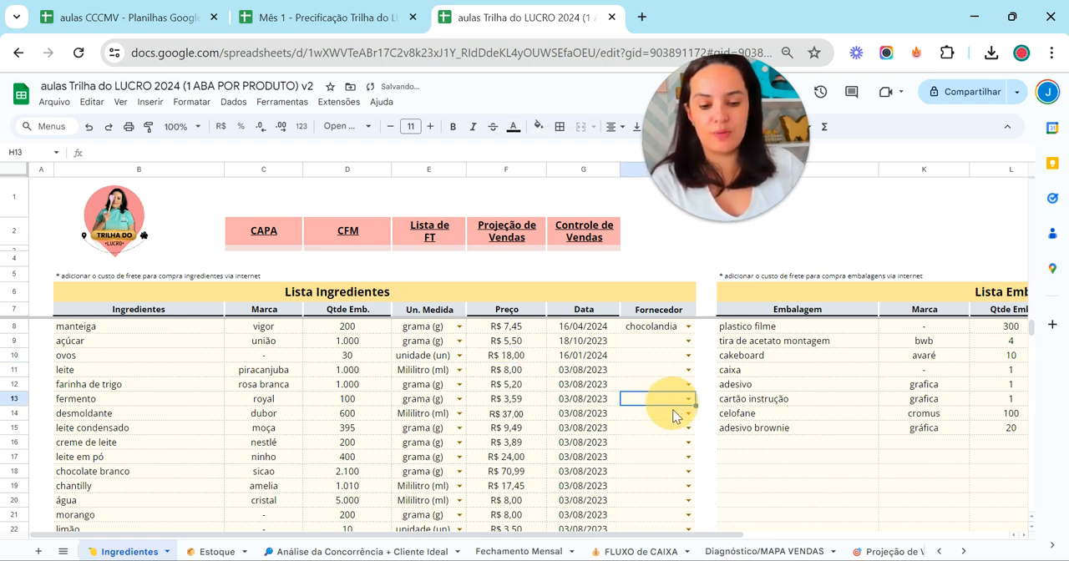
Return to the ninho com morango sheet and examine the recipe costs in the Custo de Montagem table
left_click(962, 551)
left_click(961, 551)
left_click(961, 551)
left_click(961, 552)
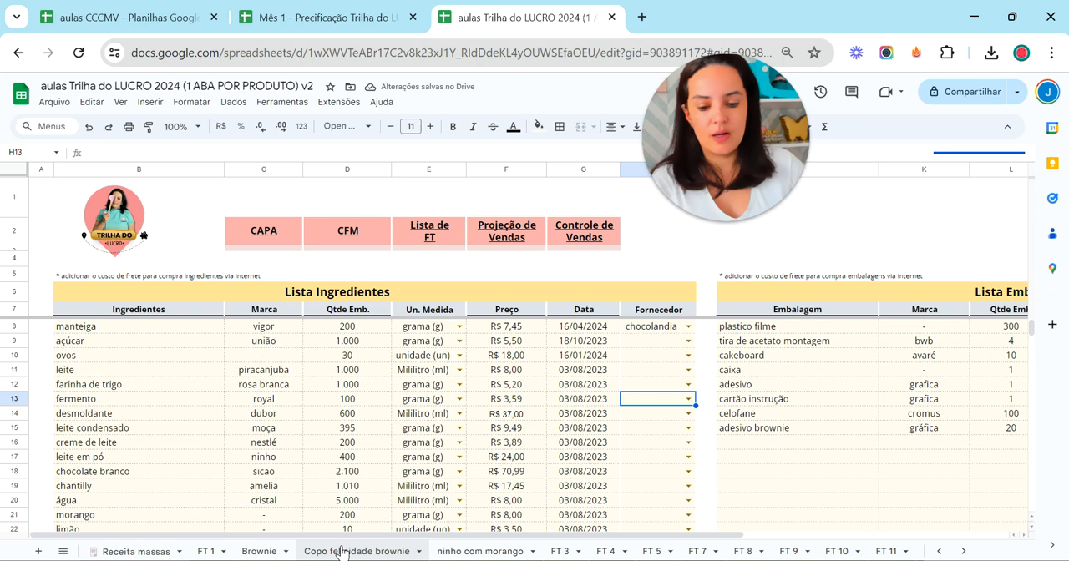
left_click(443, 551)
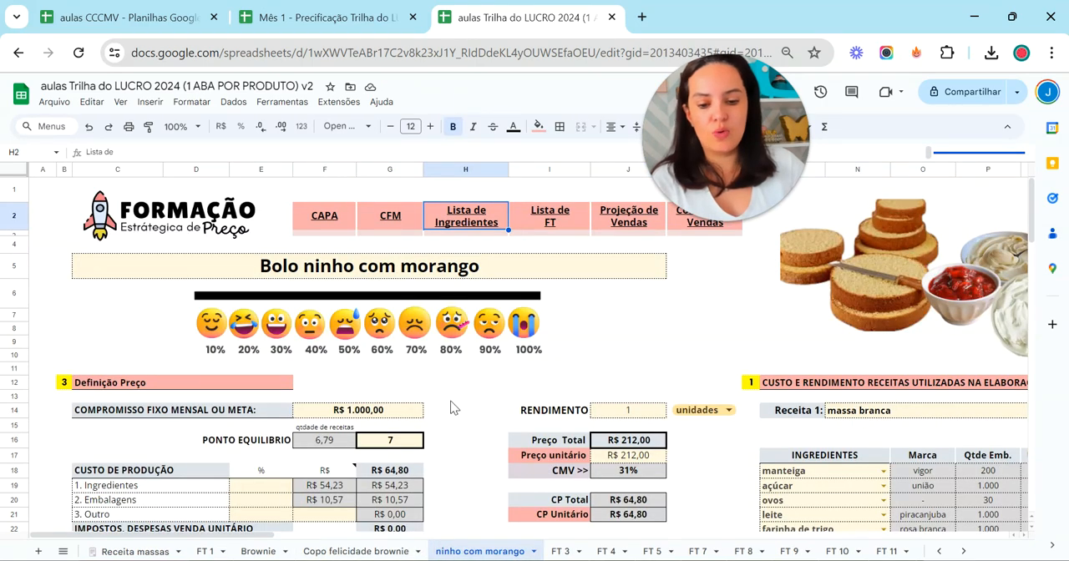
scroll(451, 408, "down", 2)
scroll(451, 408, "down", 5)
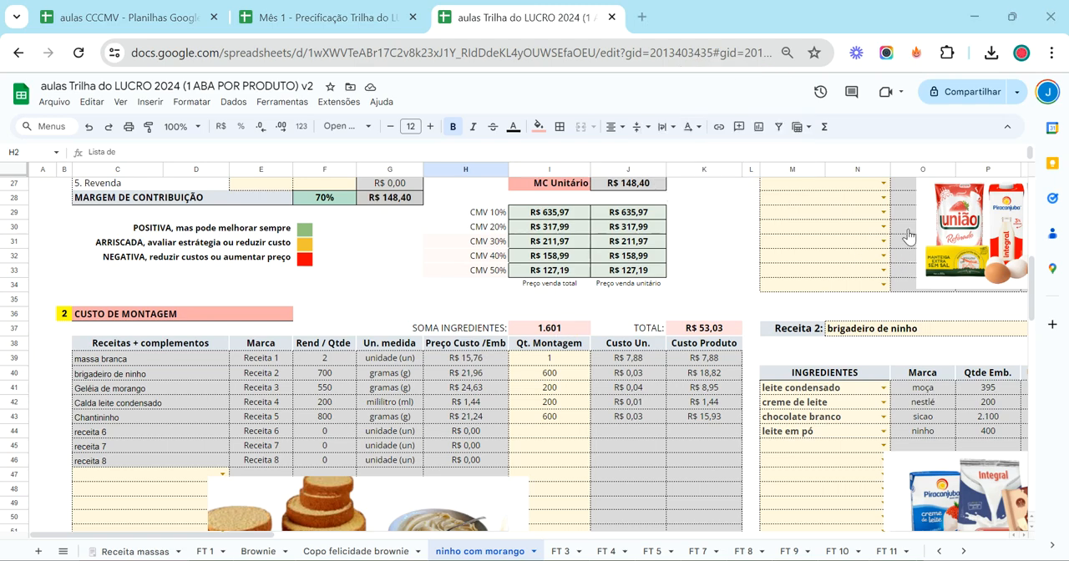
left_click(723, 286)
scroll(757, 289, "up", 3)
scroll(754, 293, "down", 4)
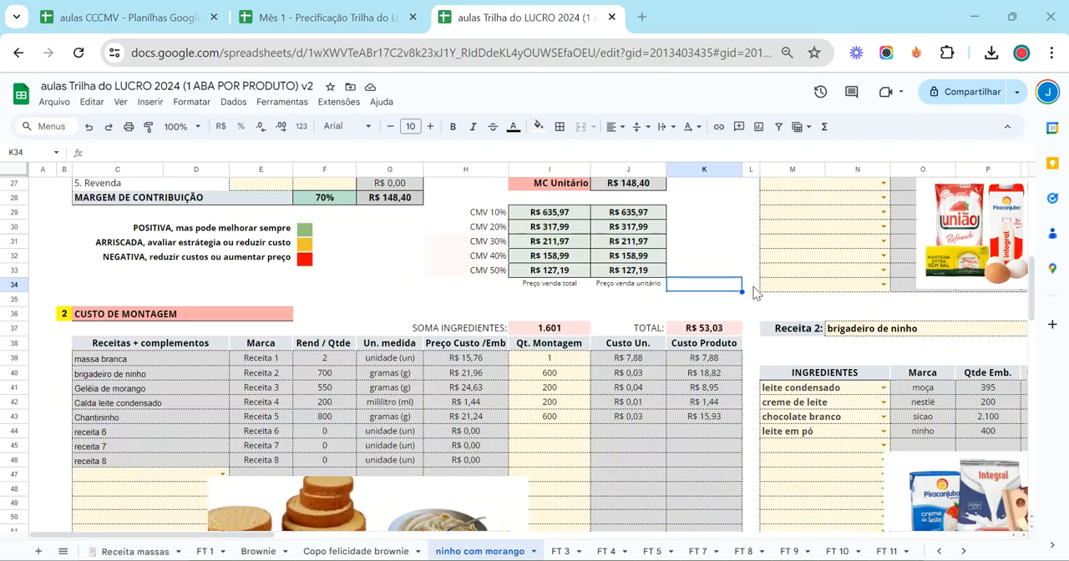
Check the Custo de Produção total formula and the suggested total sale price for CMV 50%
scroll(740, 294, "up", 5)
left_click(405, 391)
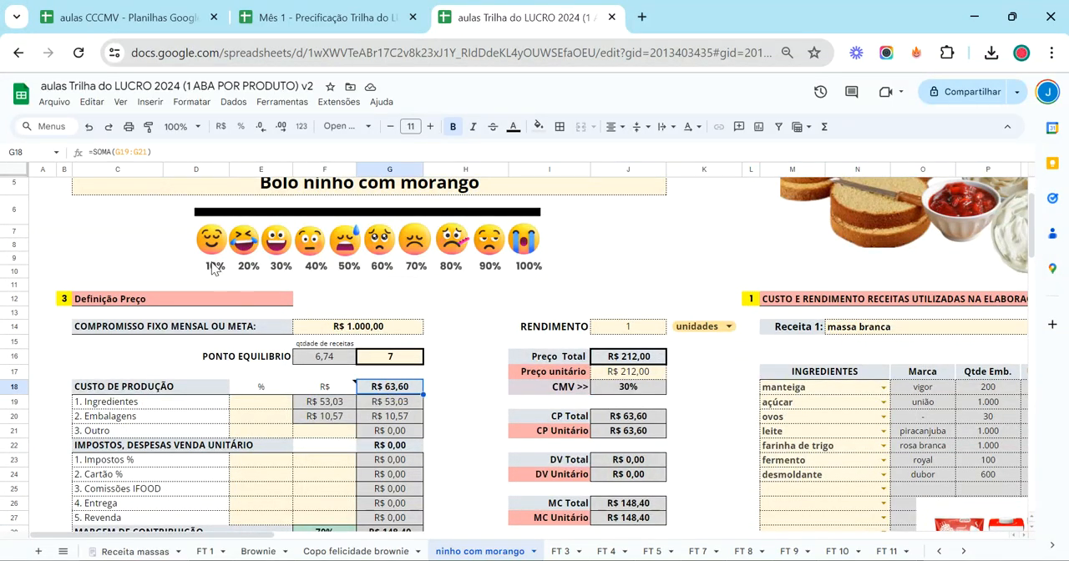
scroll(378, 333, "down", 2)
scroll(377, 332, "down", 2)
left_click(499, 438)
left_click(566, 440)
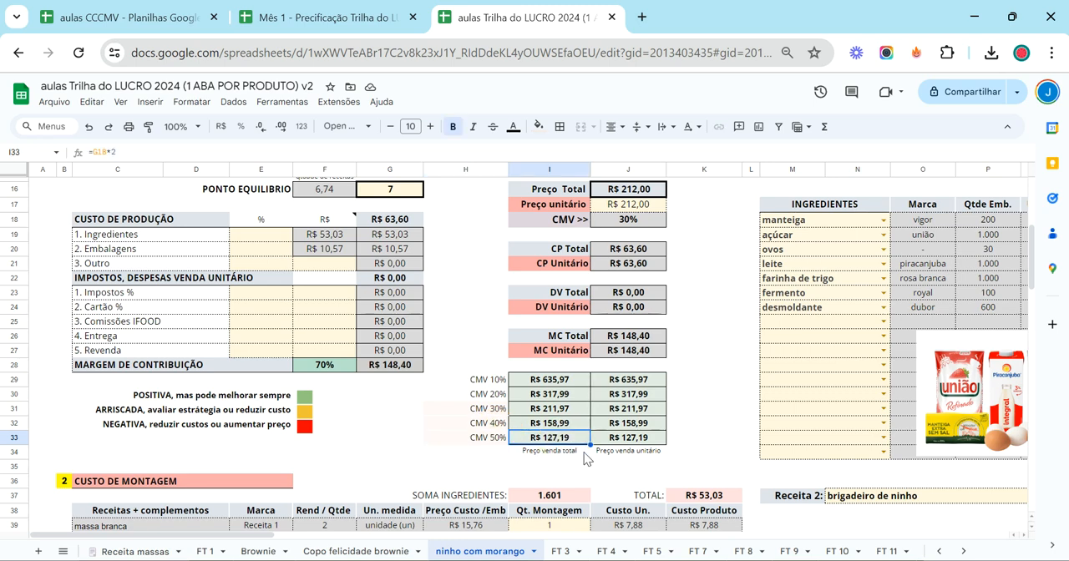
Switch back to the aulas CCCMV spreadsheet and examine the CMV cell of Bolo de ninho com morango
left_click(92, 7)
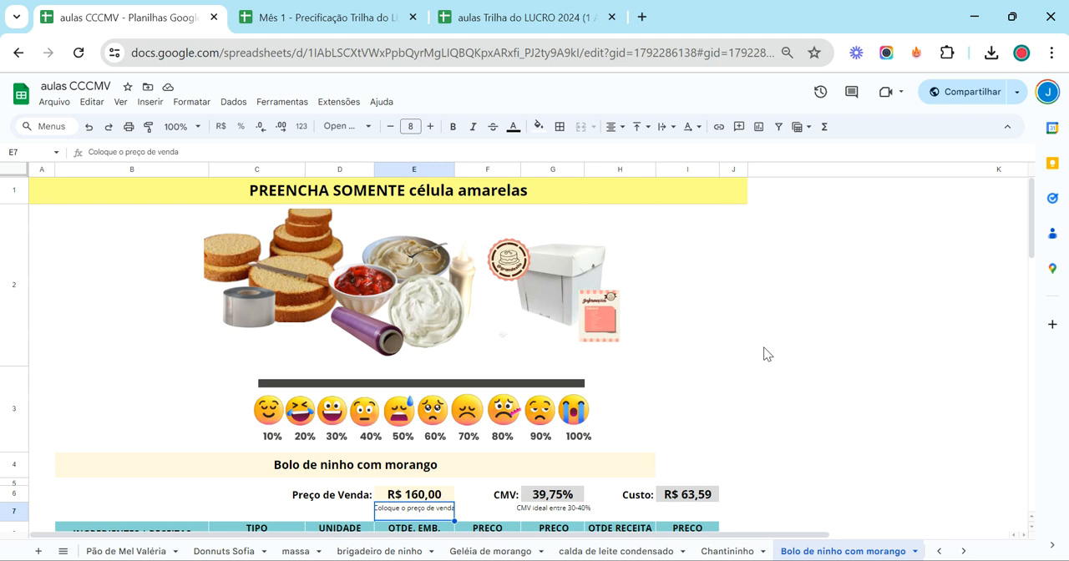
scroll(659, 299, "down", 1)
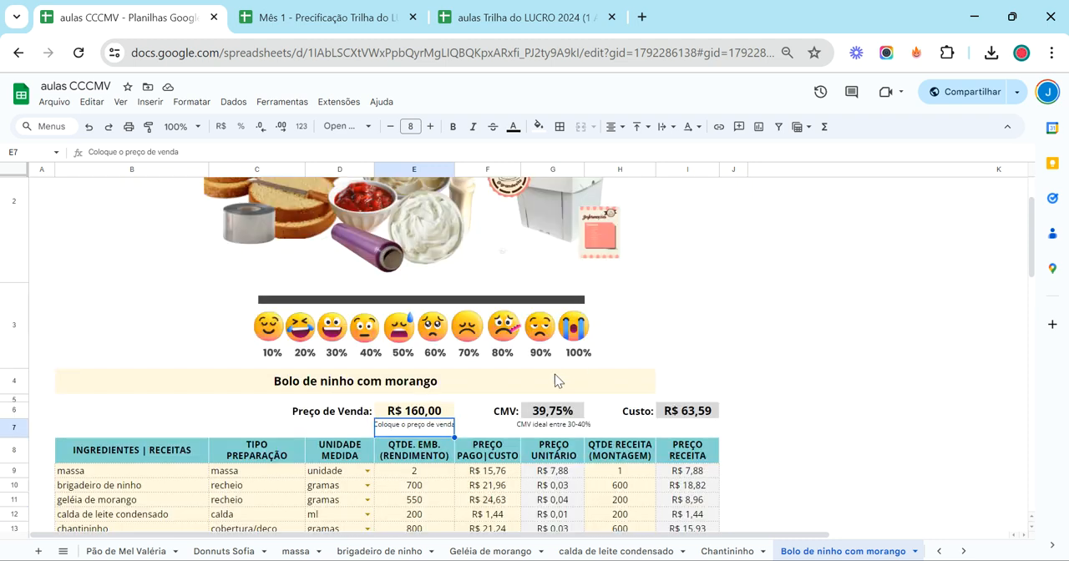
left_click(547, 414)
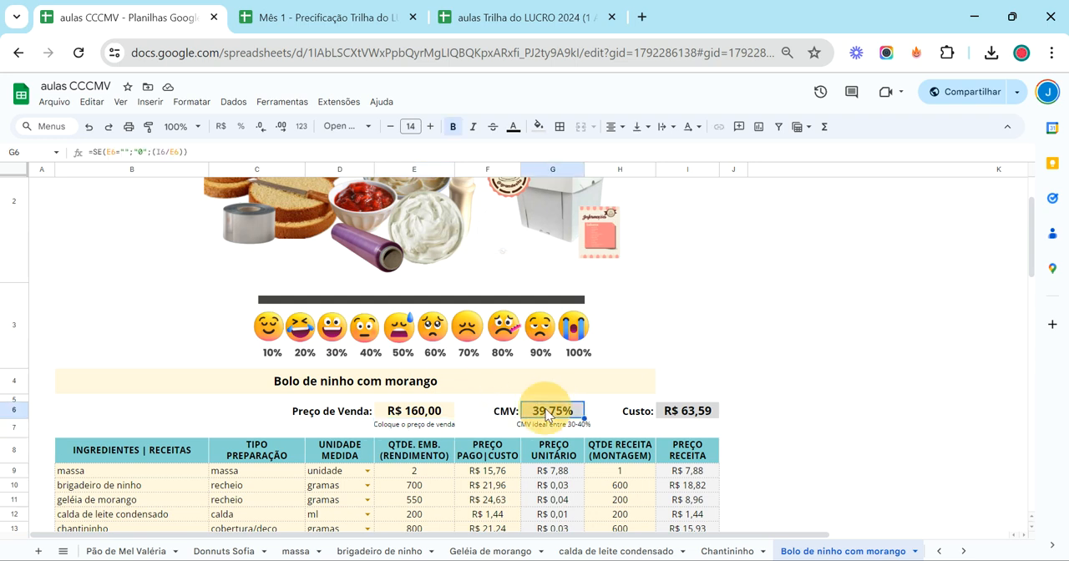